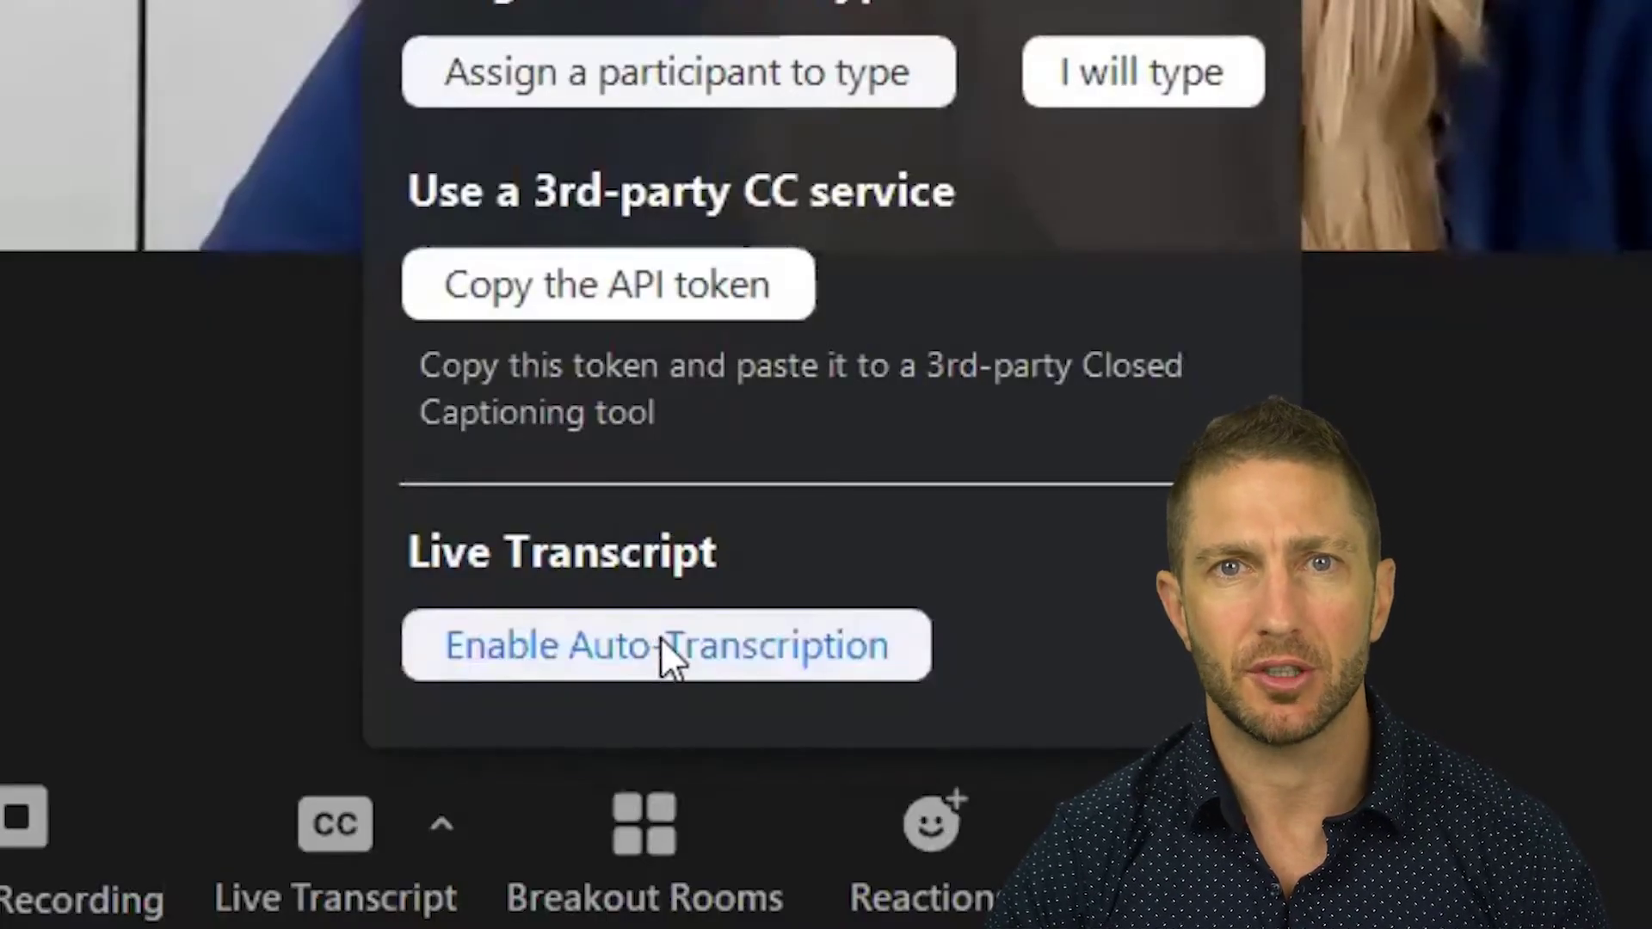
# - Turn on Enable Auto Transcription from the Live Transcript popup
pyautogui.click(661, 641)
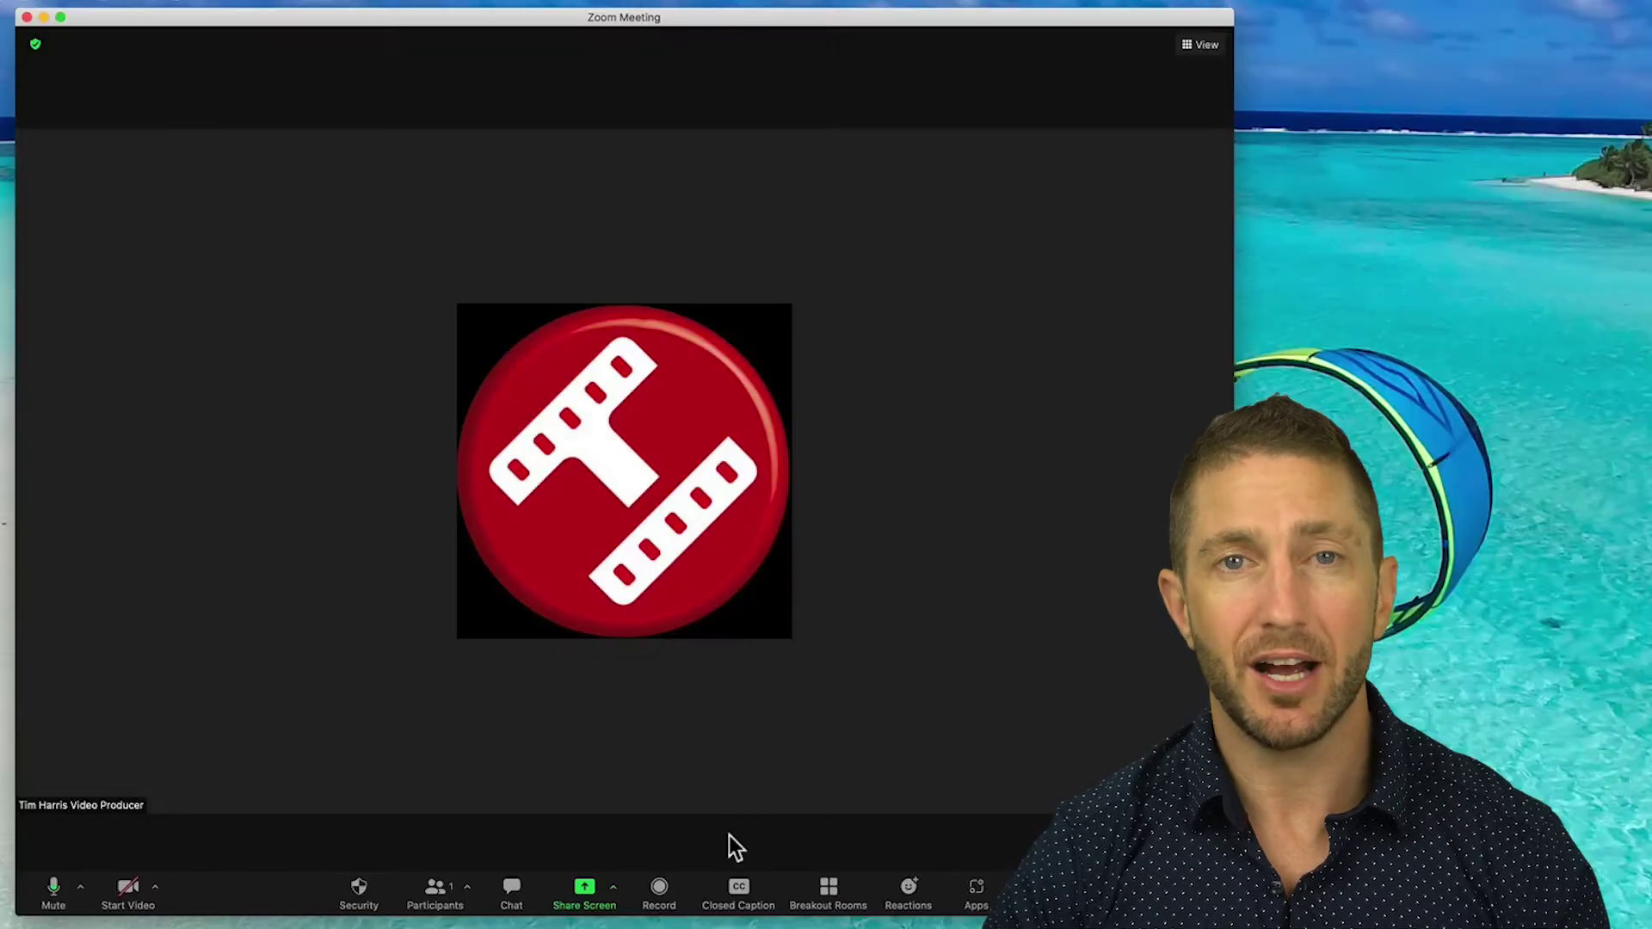
# - Show the caption choices: assign a typist, type captions yourself, or use a third-party service
pyautogui.click(746, 889)
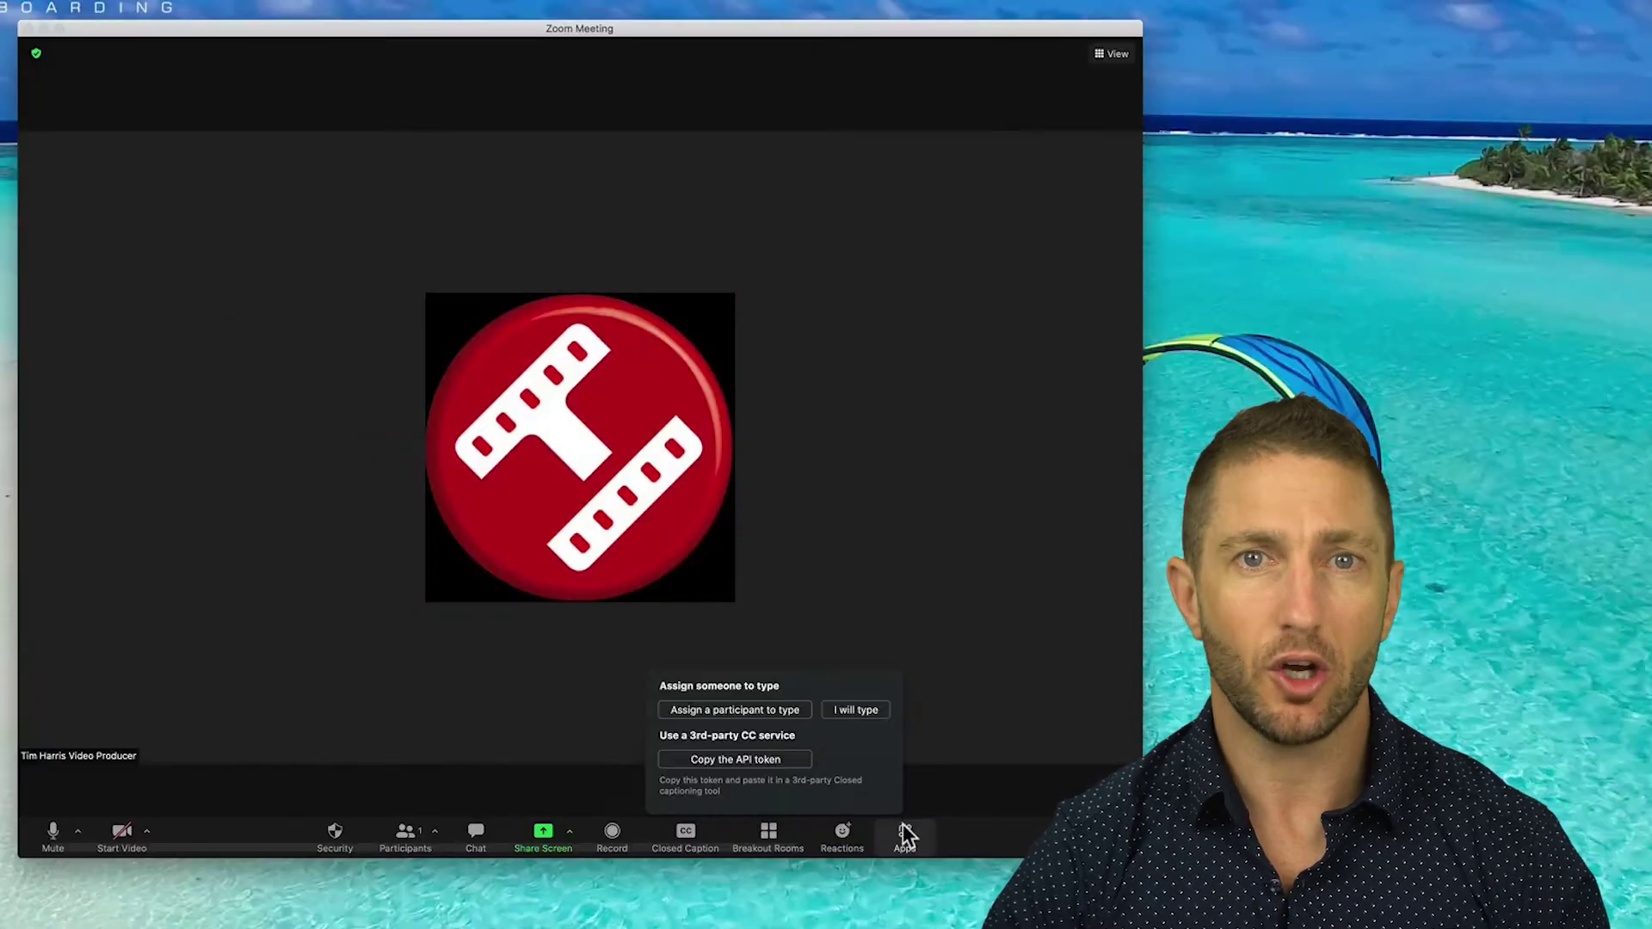
# - Launch the Rev app from Apps, play its transcript from a chosen word, and share it
pyautogui.click(881, 783)
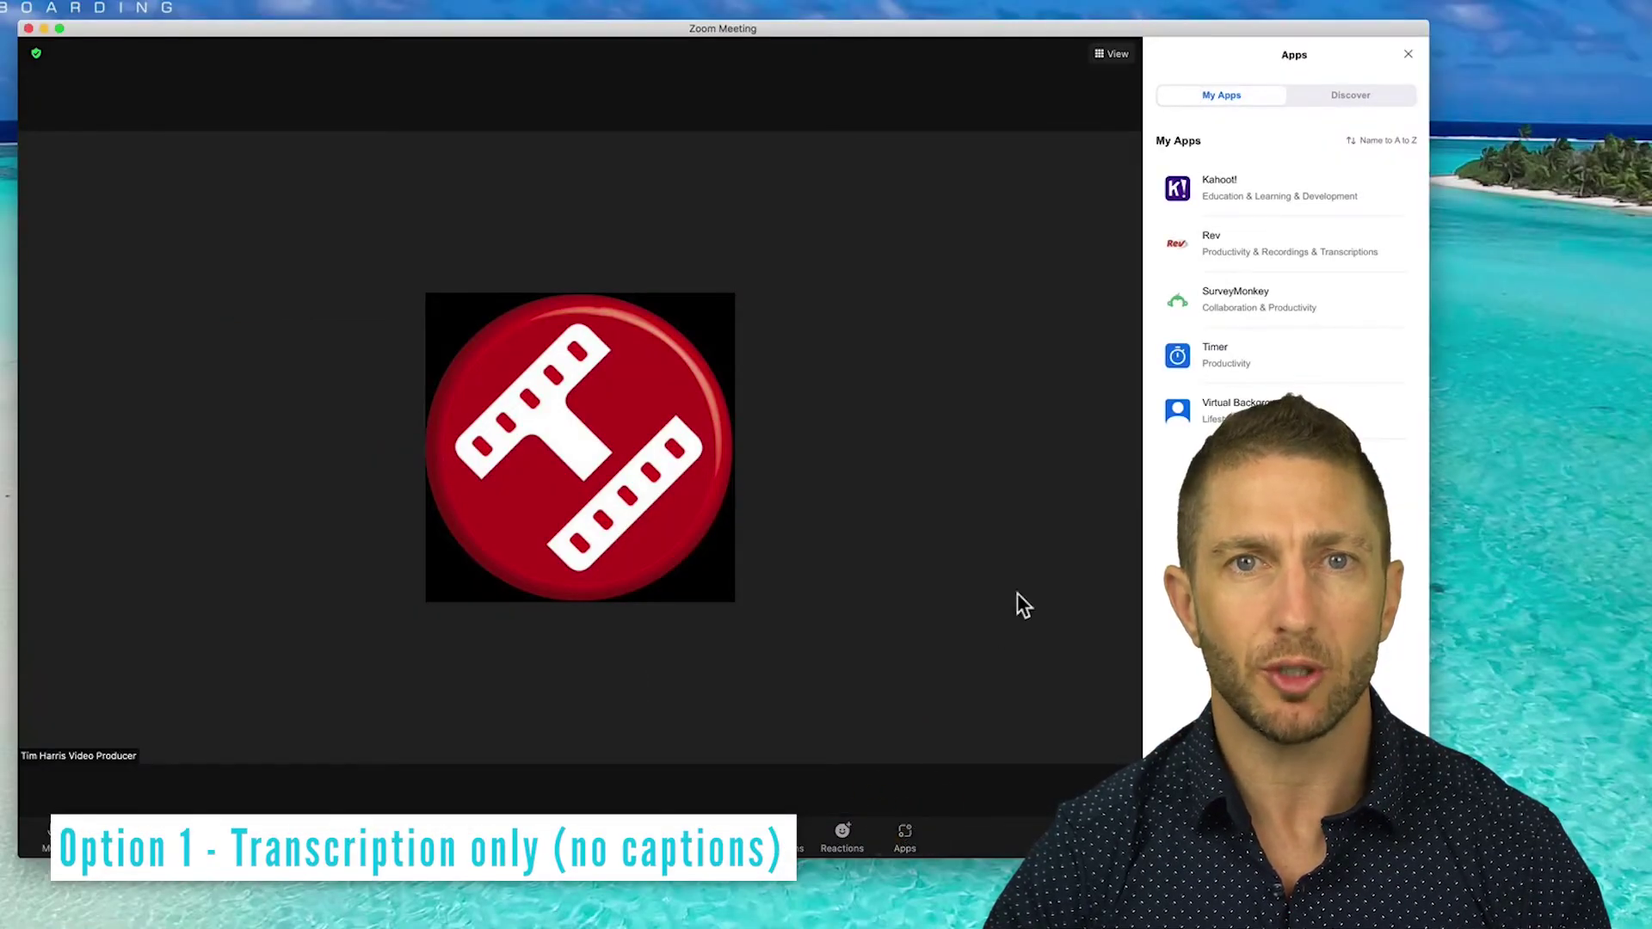
pyautogui.click(1222, 250)
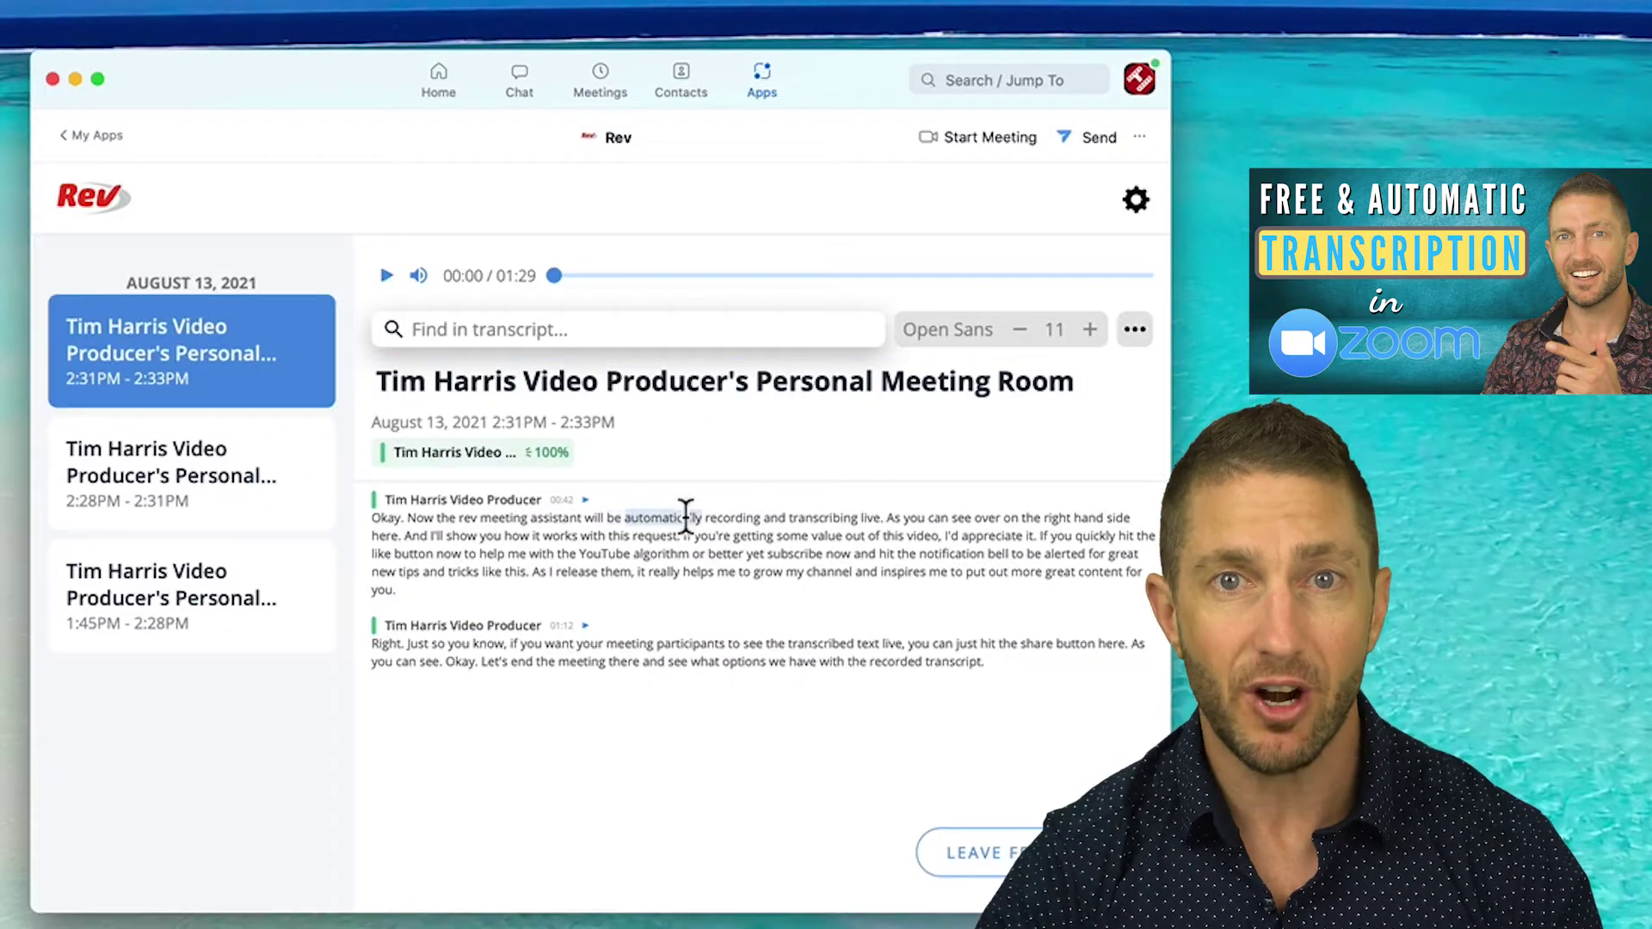
pyautogui.click(699, 553)
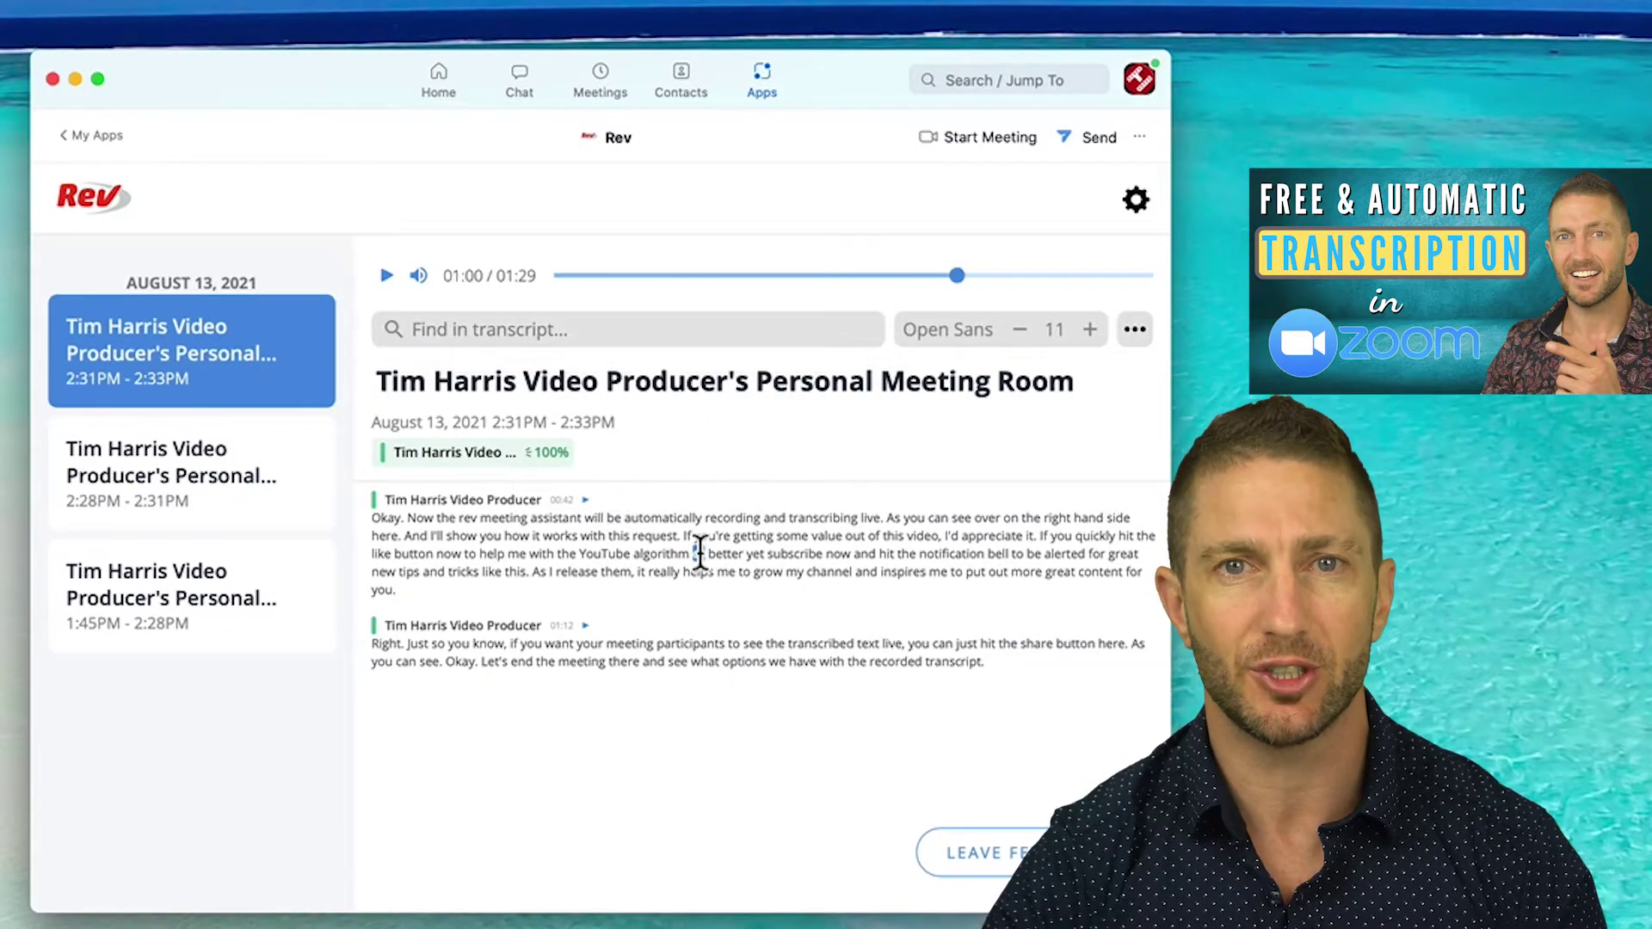
pyautogui.click(388, 276)
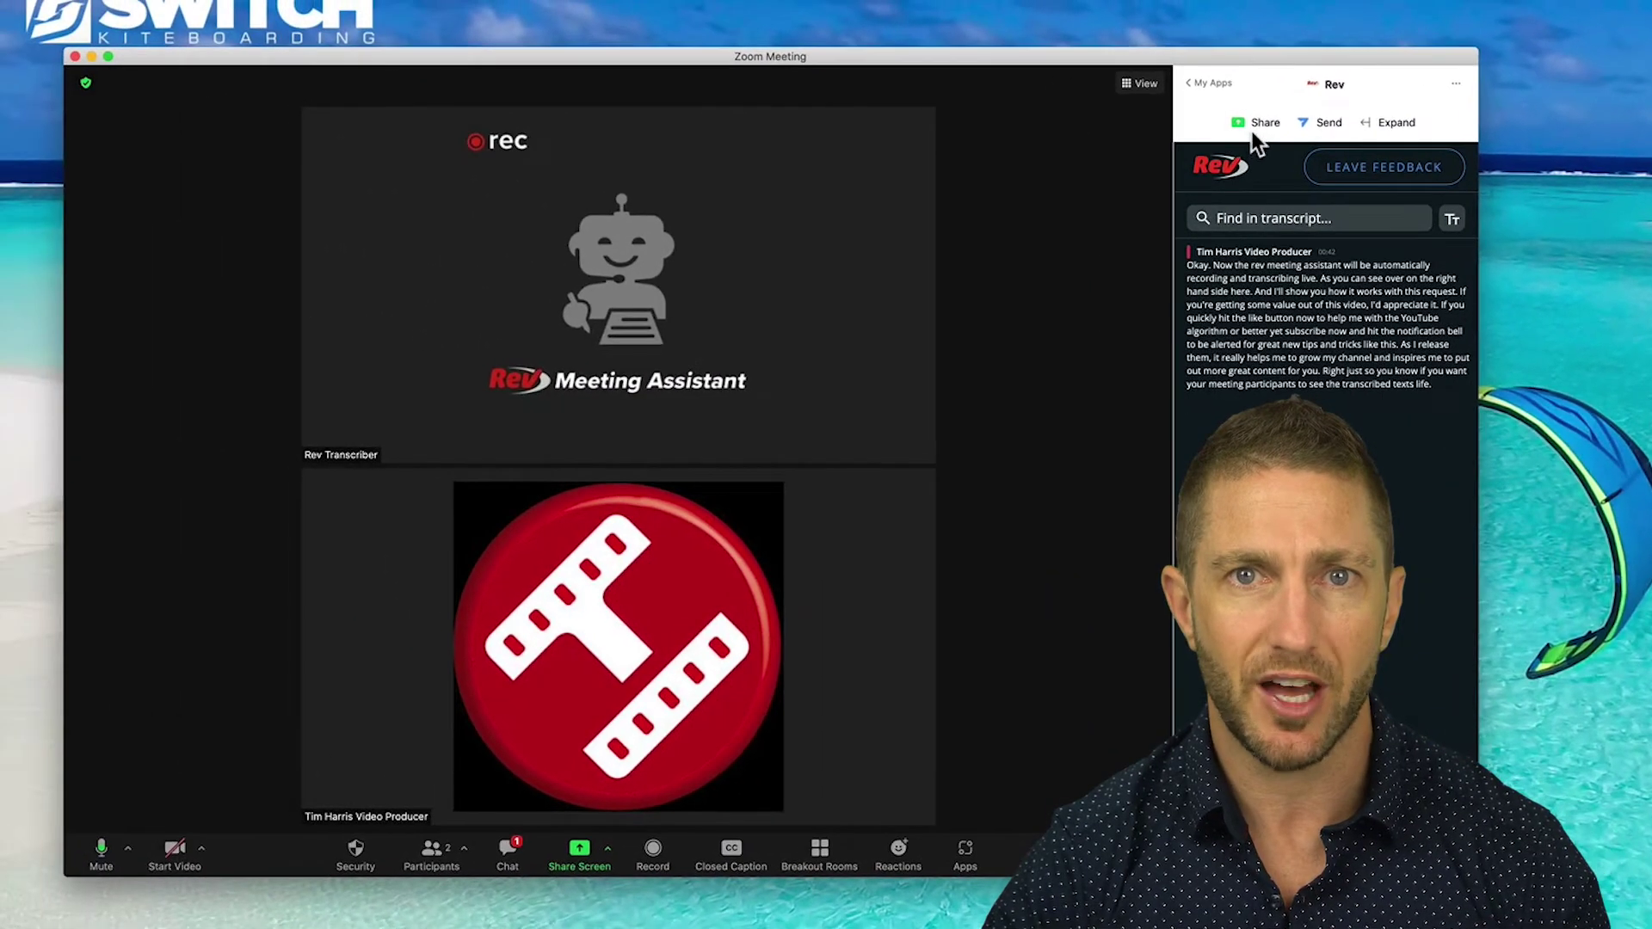
pyautogui.click(886, 76)
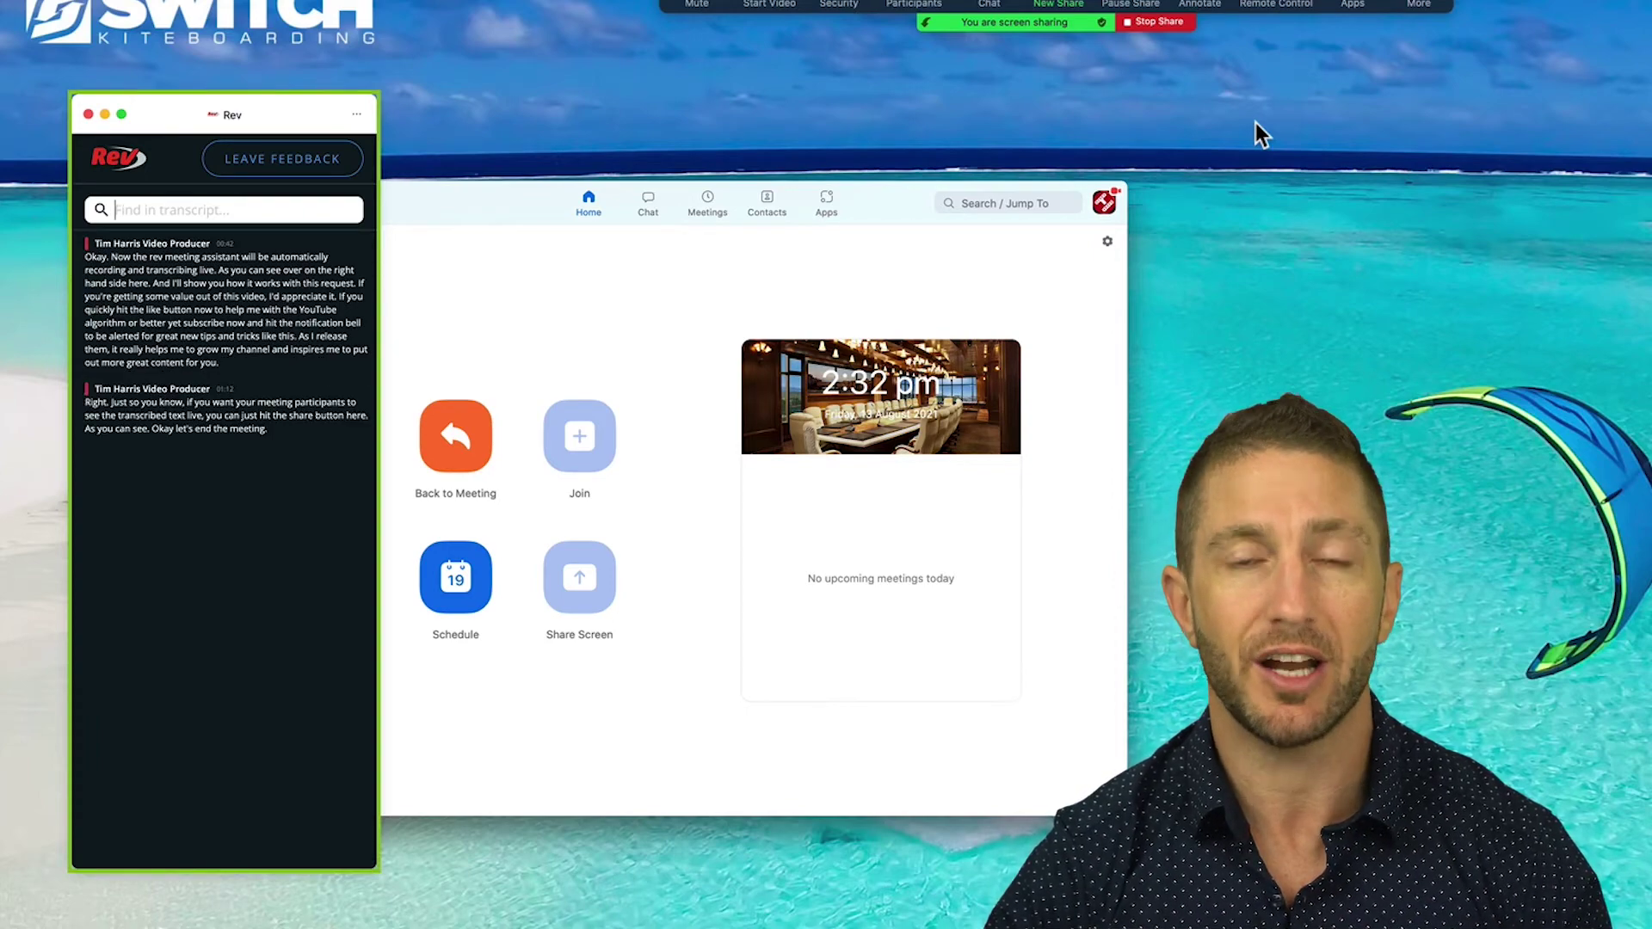
# - Stop the screen share and copy the closed-caption API token to the clipboard
pyautogui.click(1157, 22)
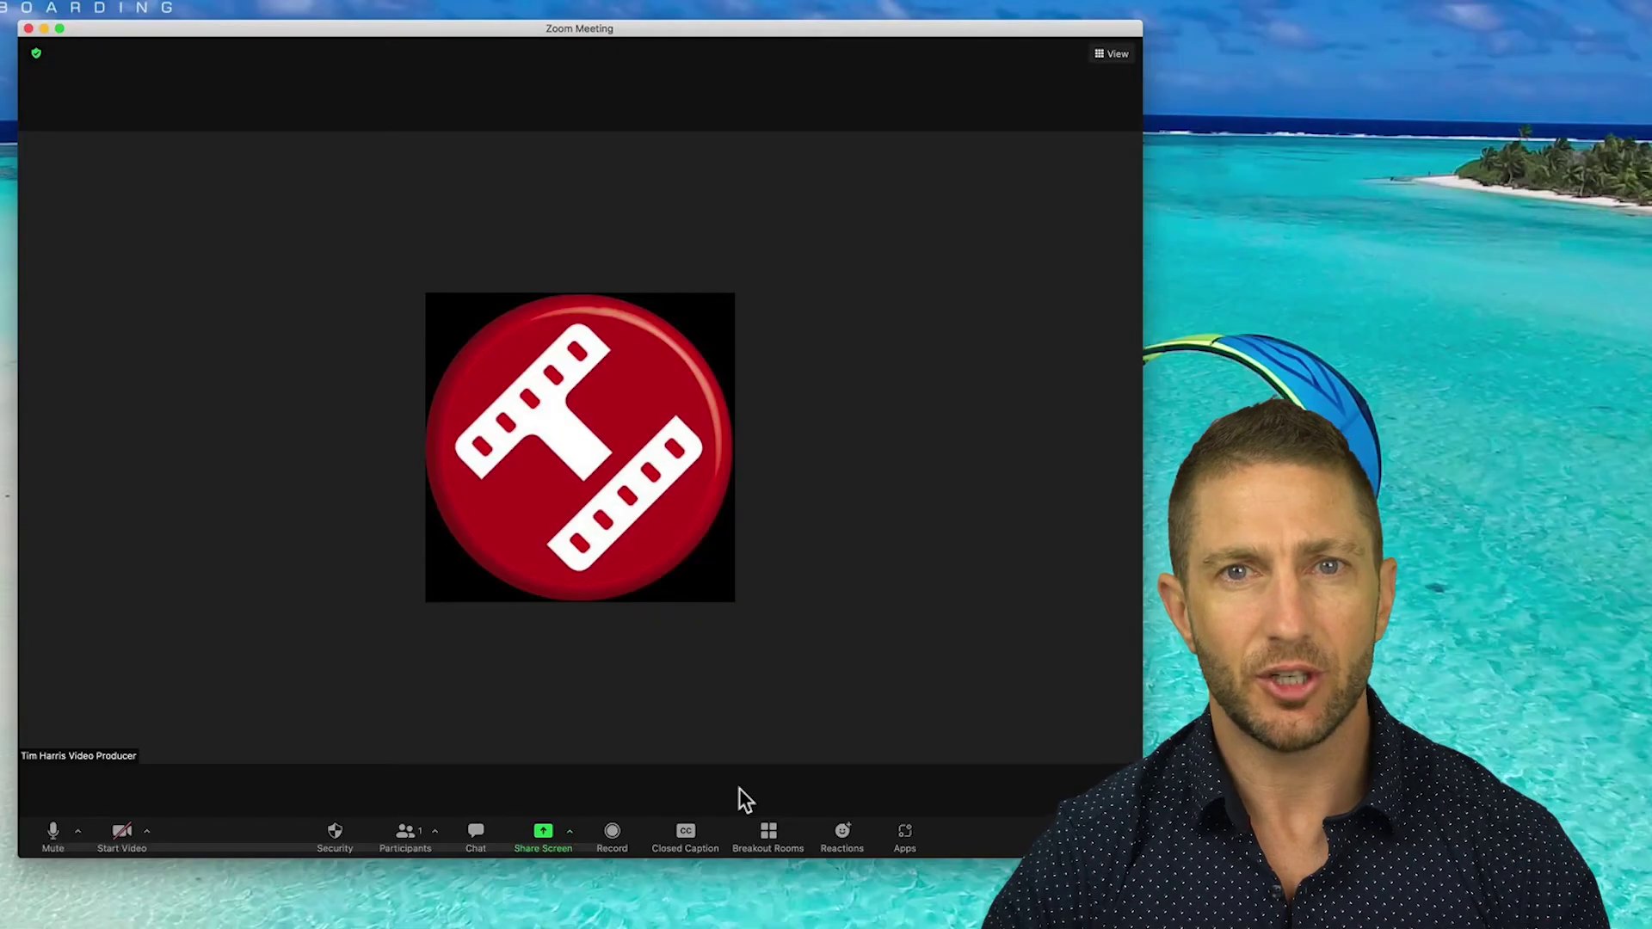
pyautogui.click(695, 826)
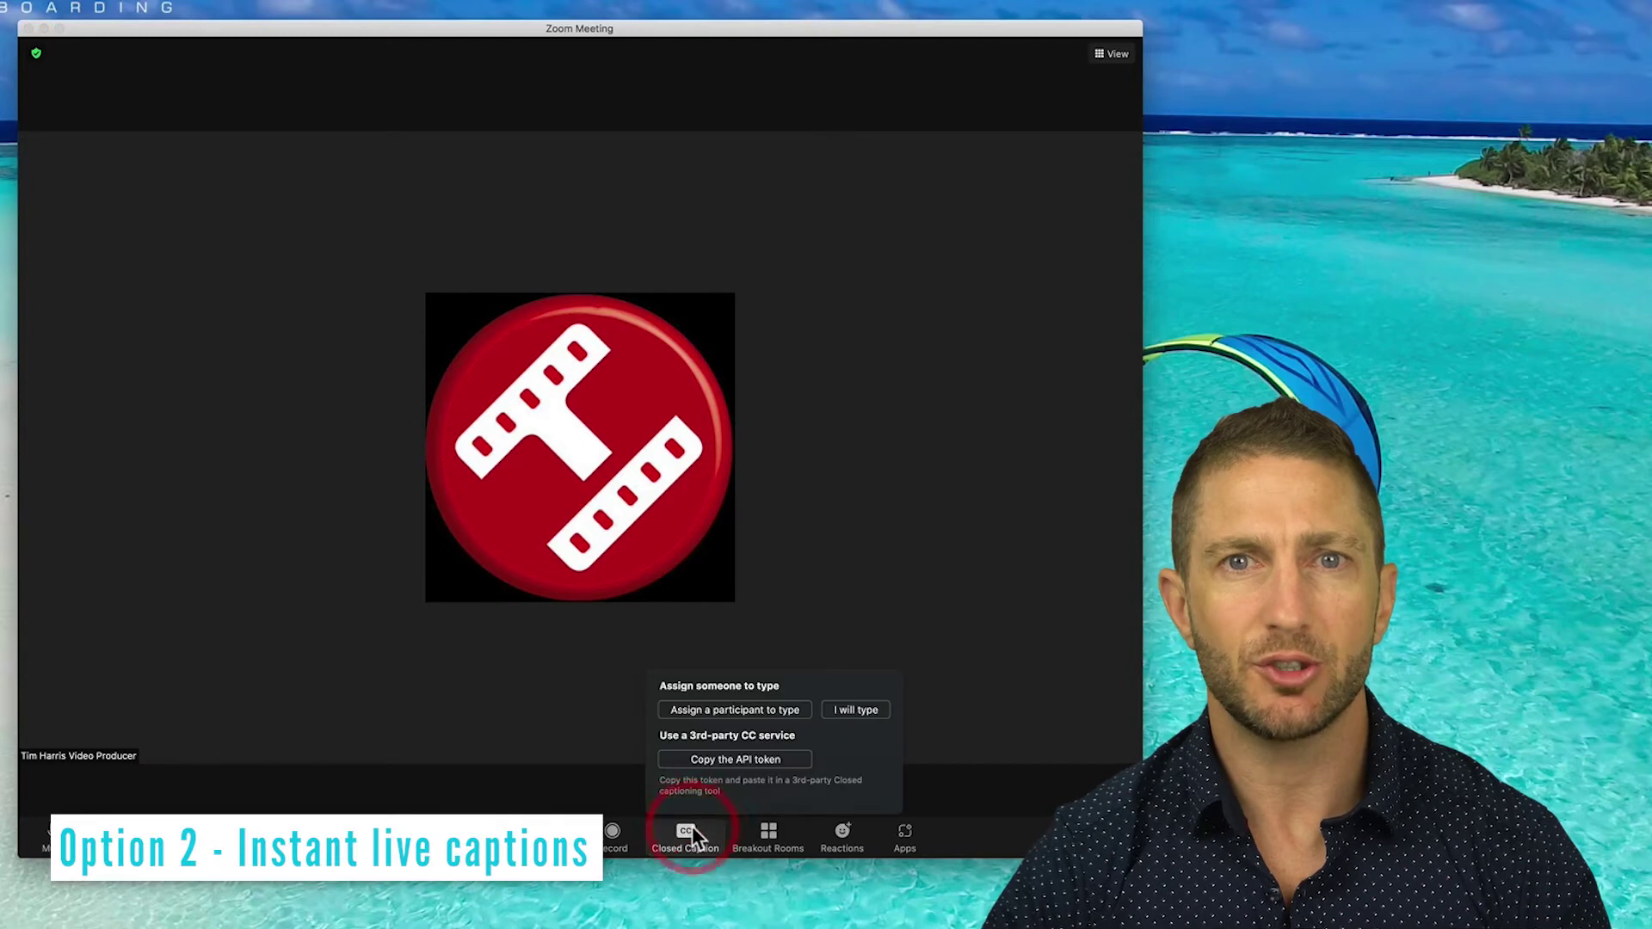
pyautogui.click(776, 759)
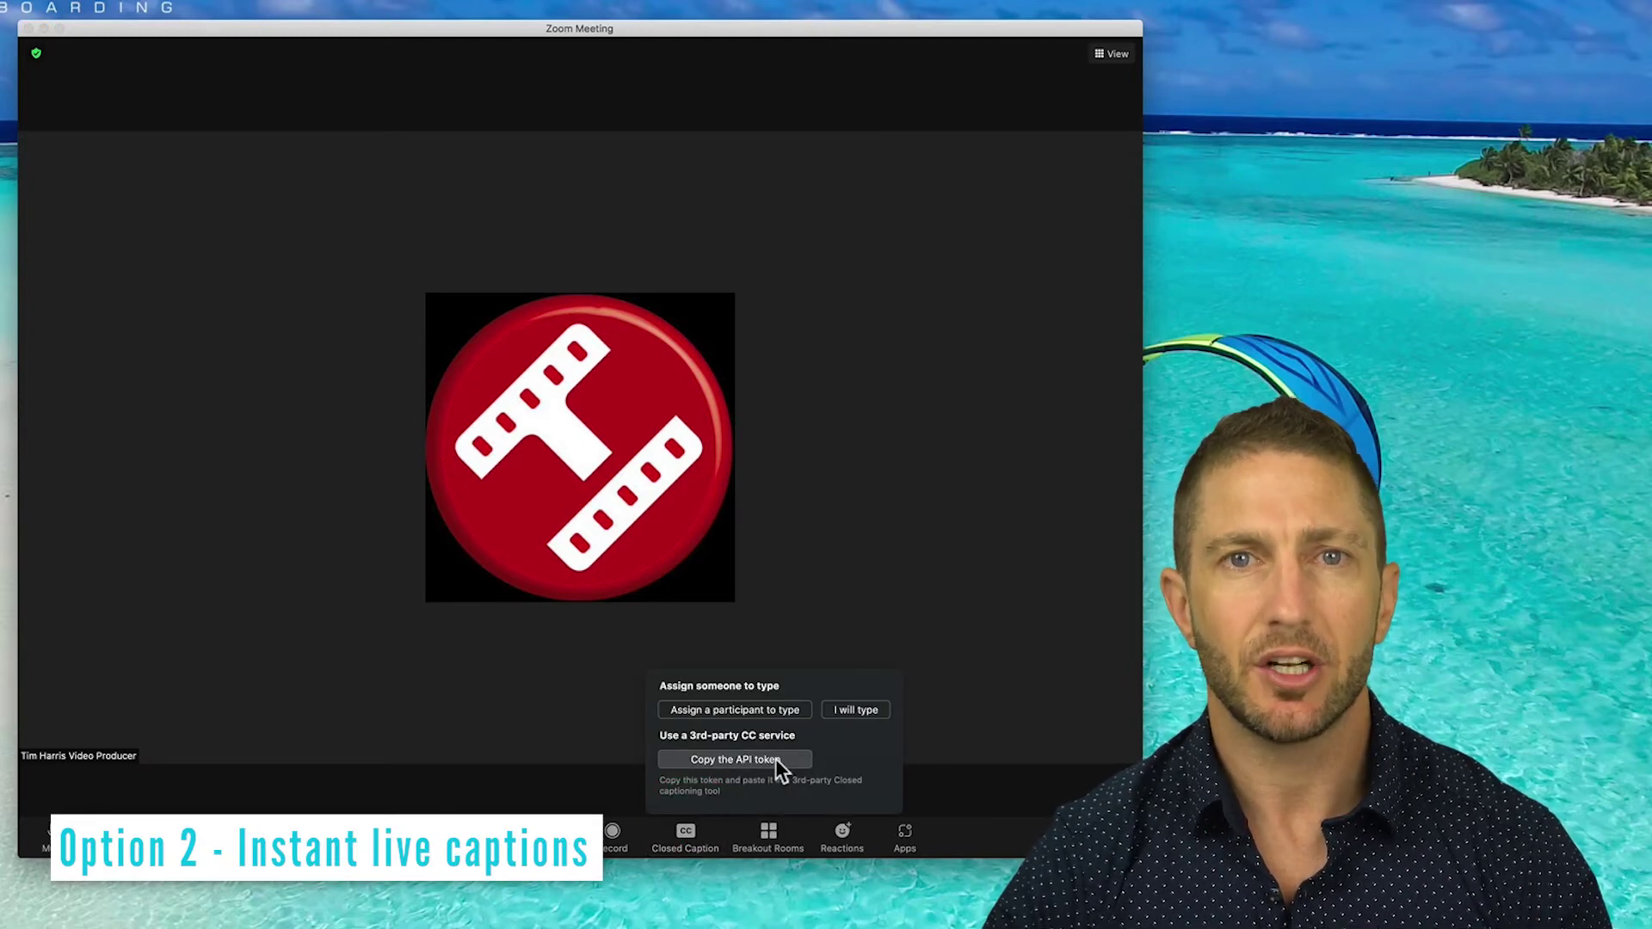
pyautogui.click(776, 759)
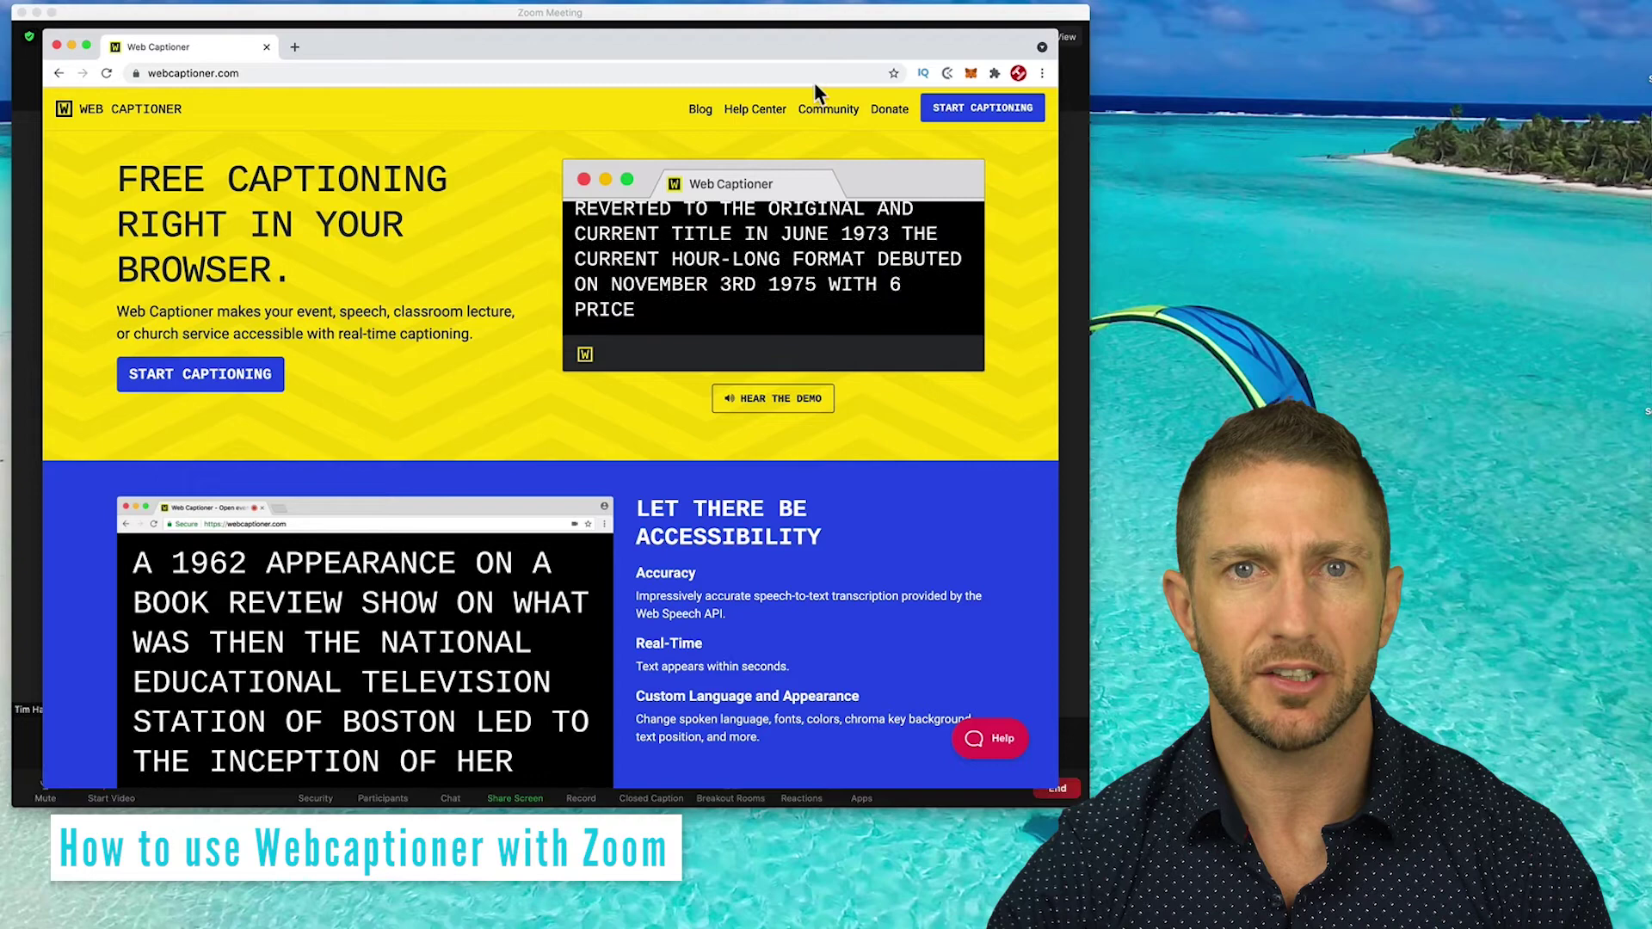
# - Open Web Captioner's settings and go to the Channels section
pyautogui.click(953, 110)
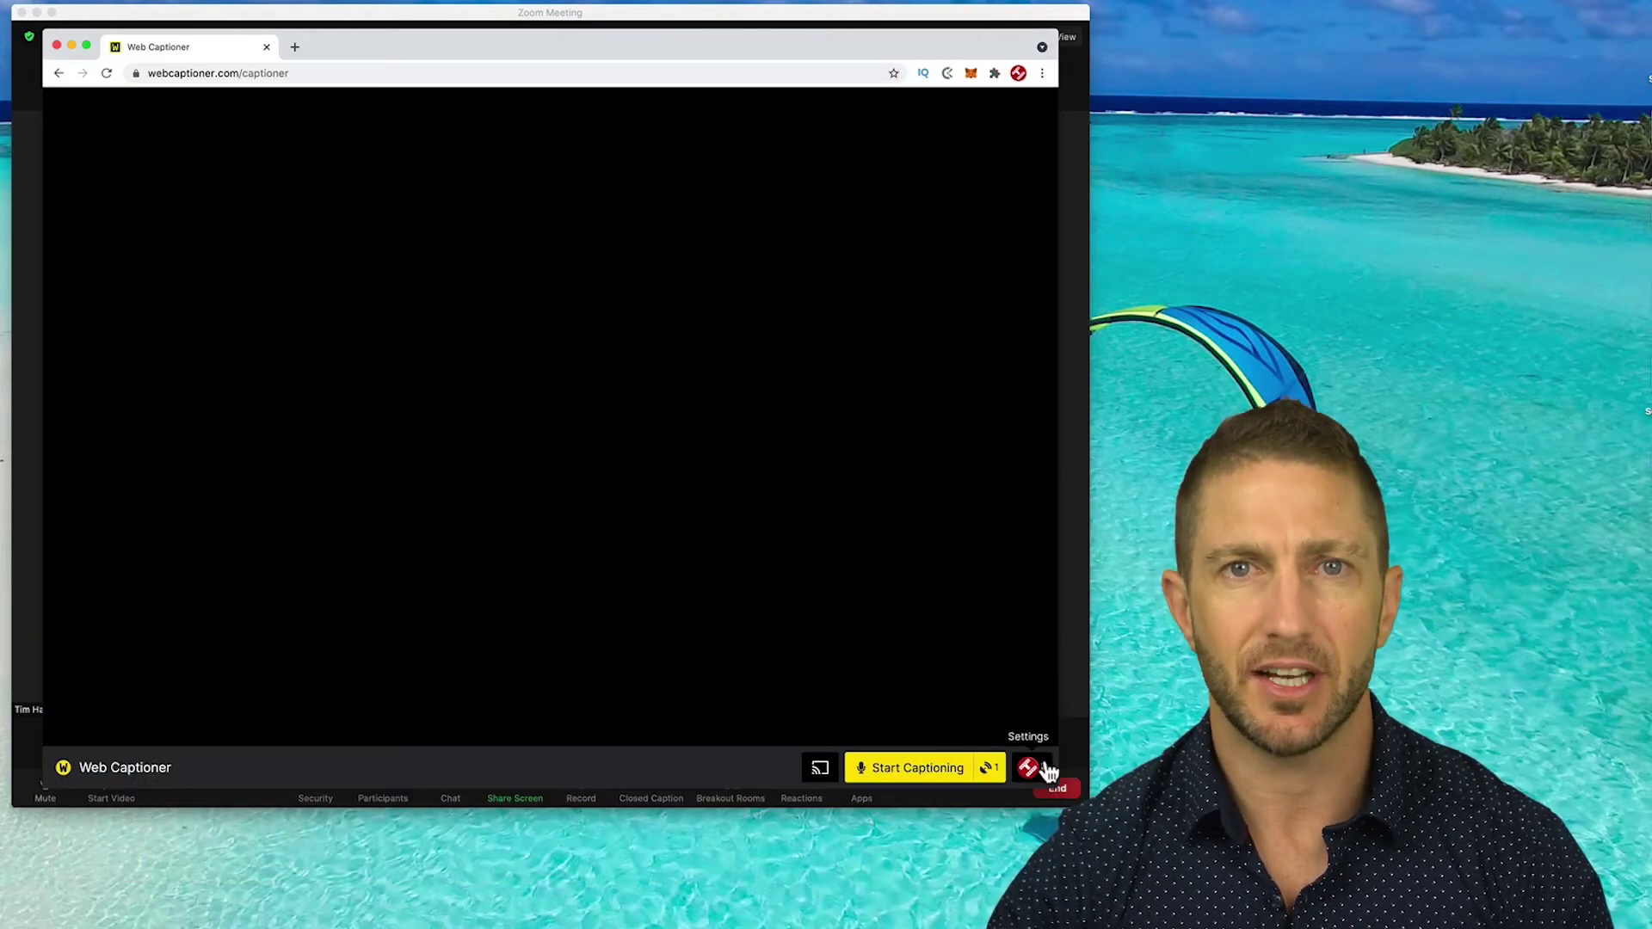
pyautogui.click(1043, 766)
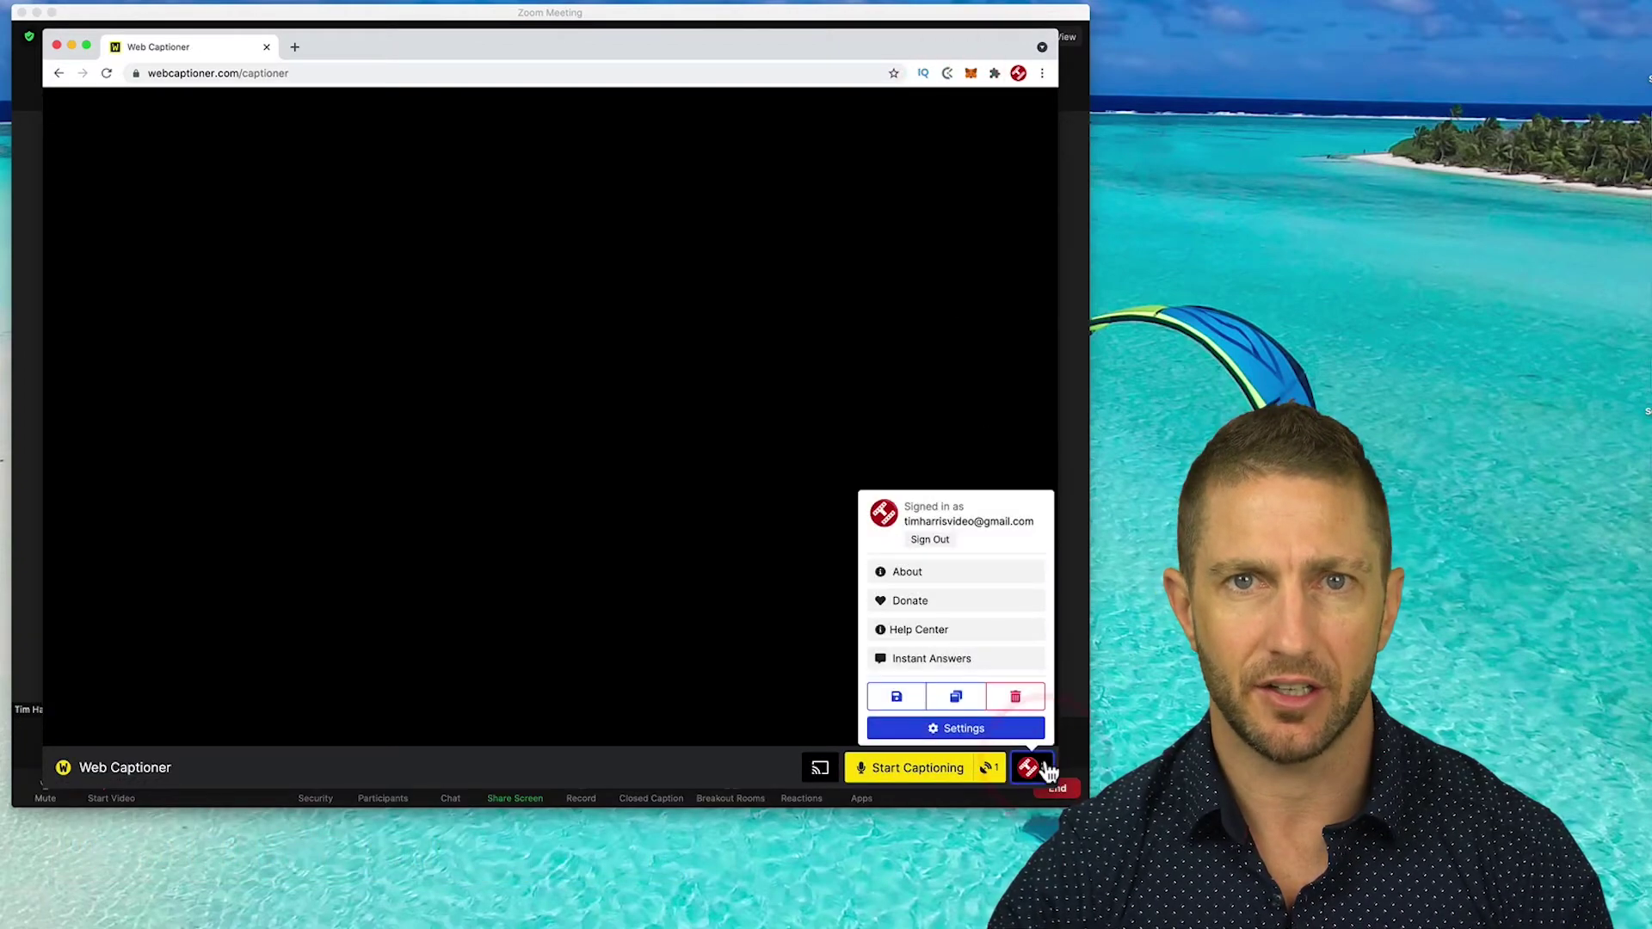
pyautogui.click(968, 731)
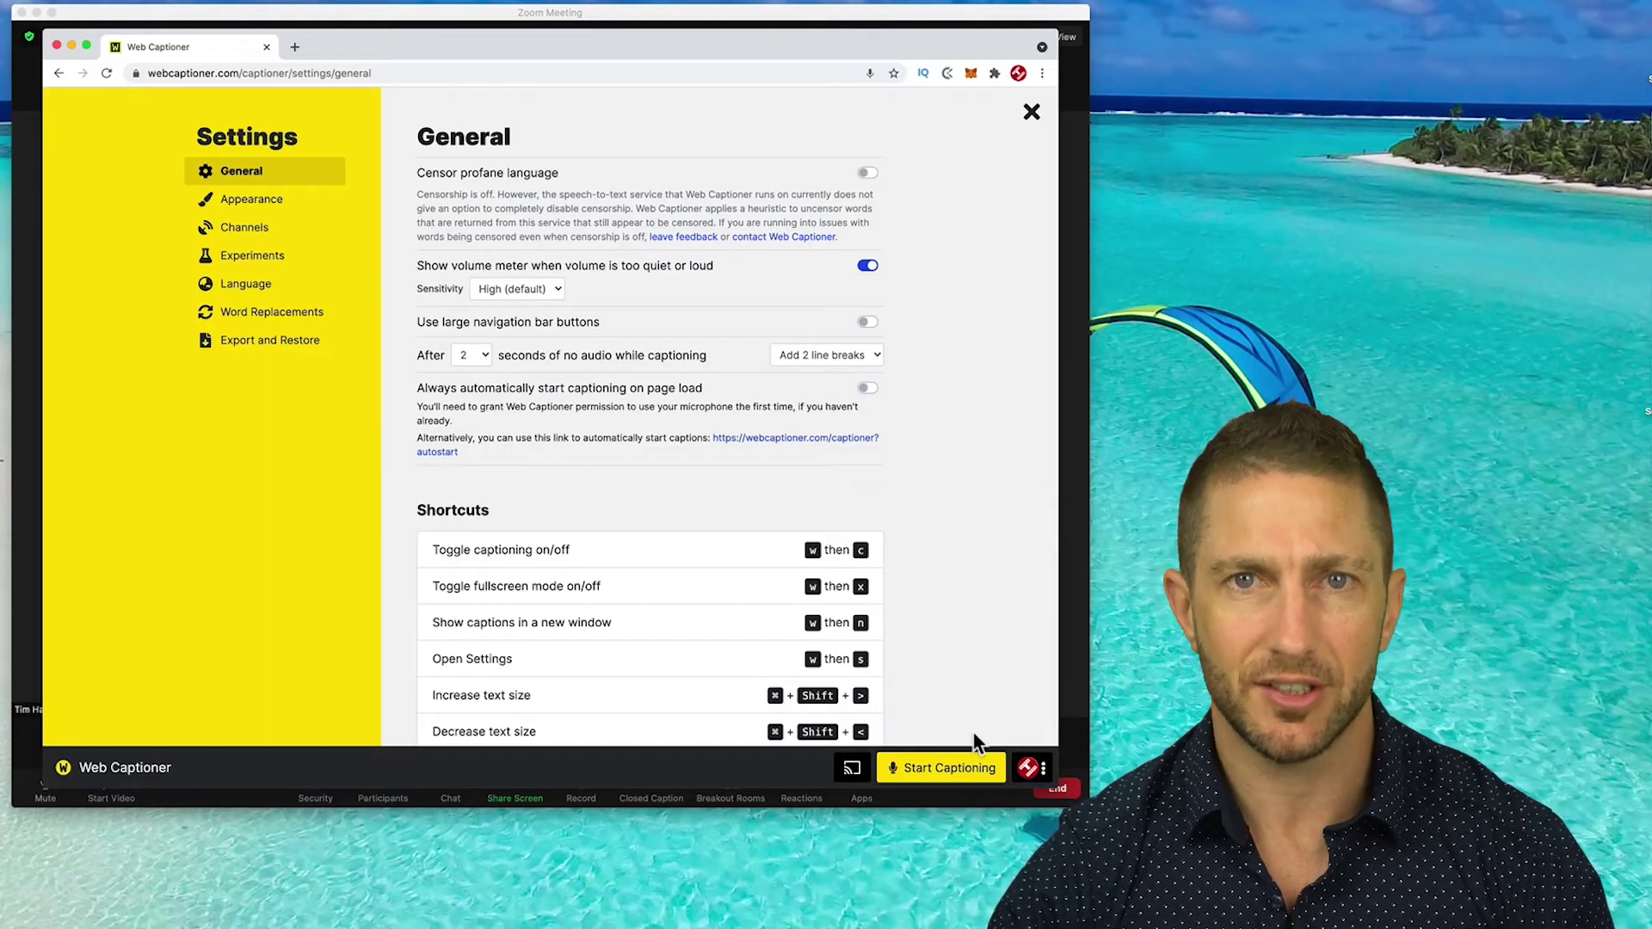
pyautogui.click(205, 233)
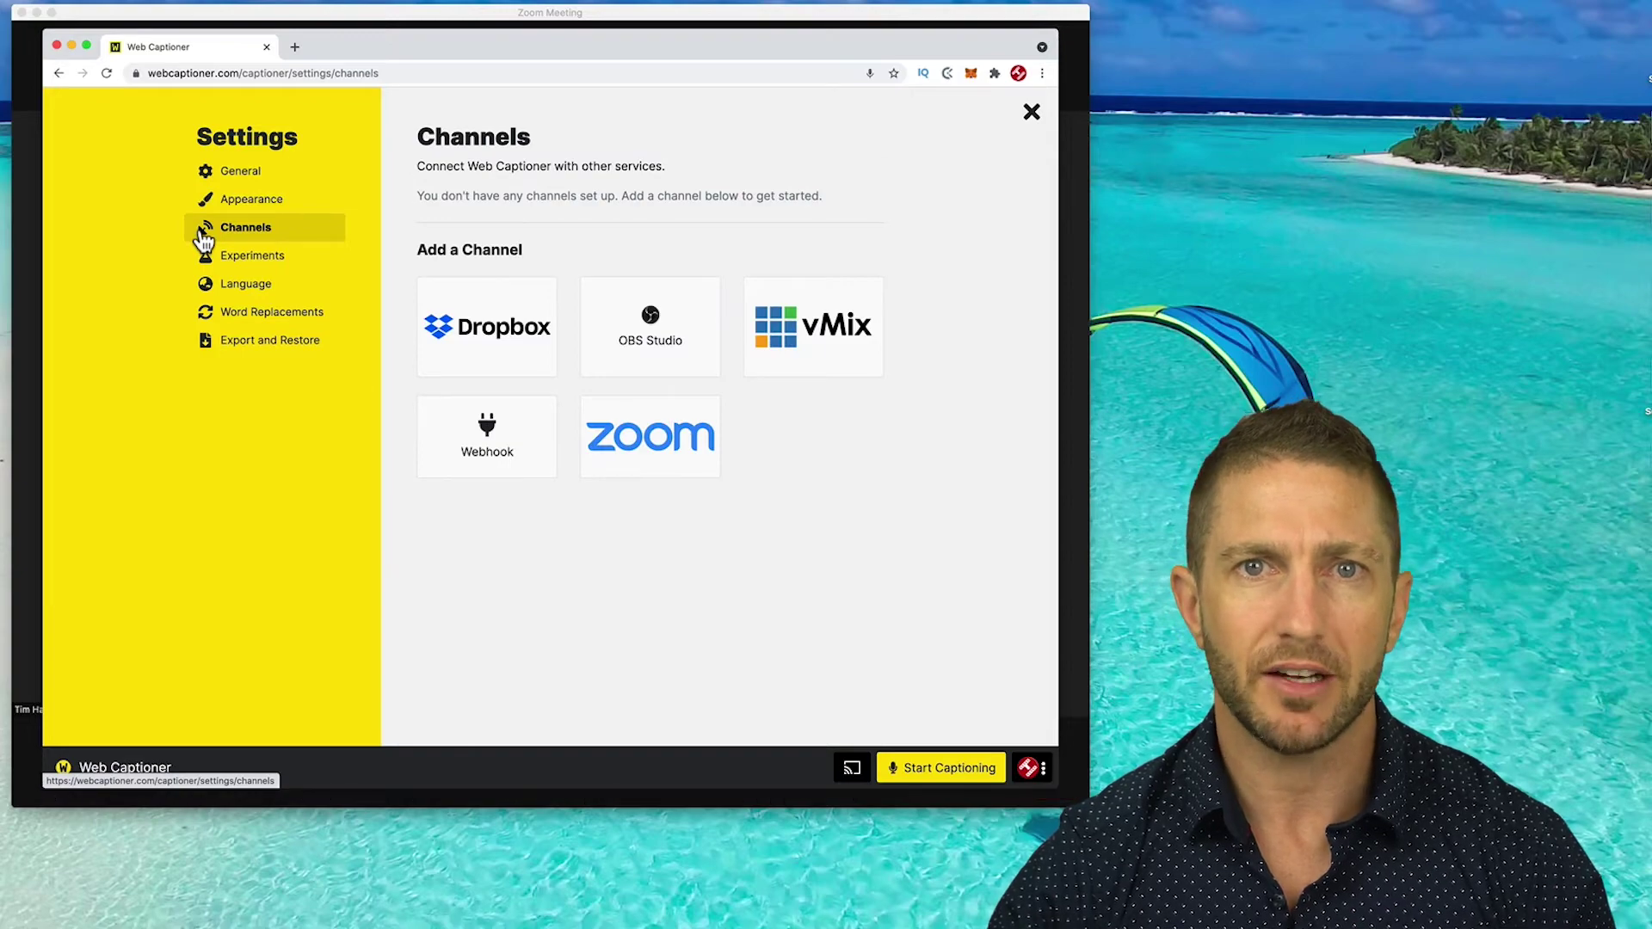
# - Add a Zoom channel with the pasted API token and start captioning
pyautogui.click(614, 432)
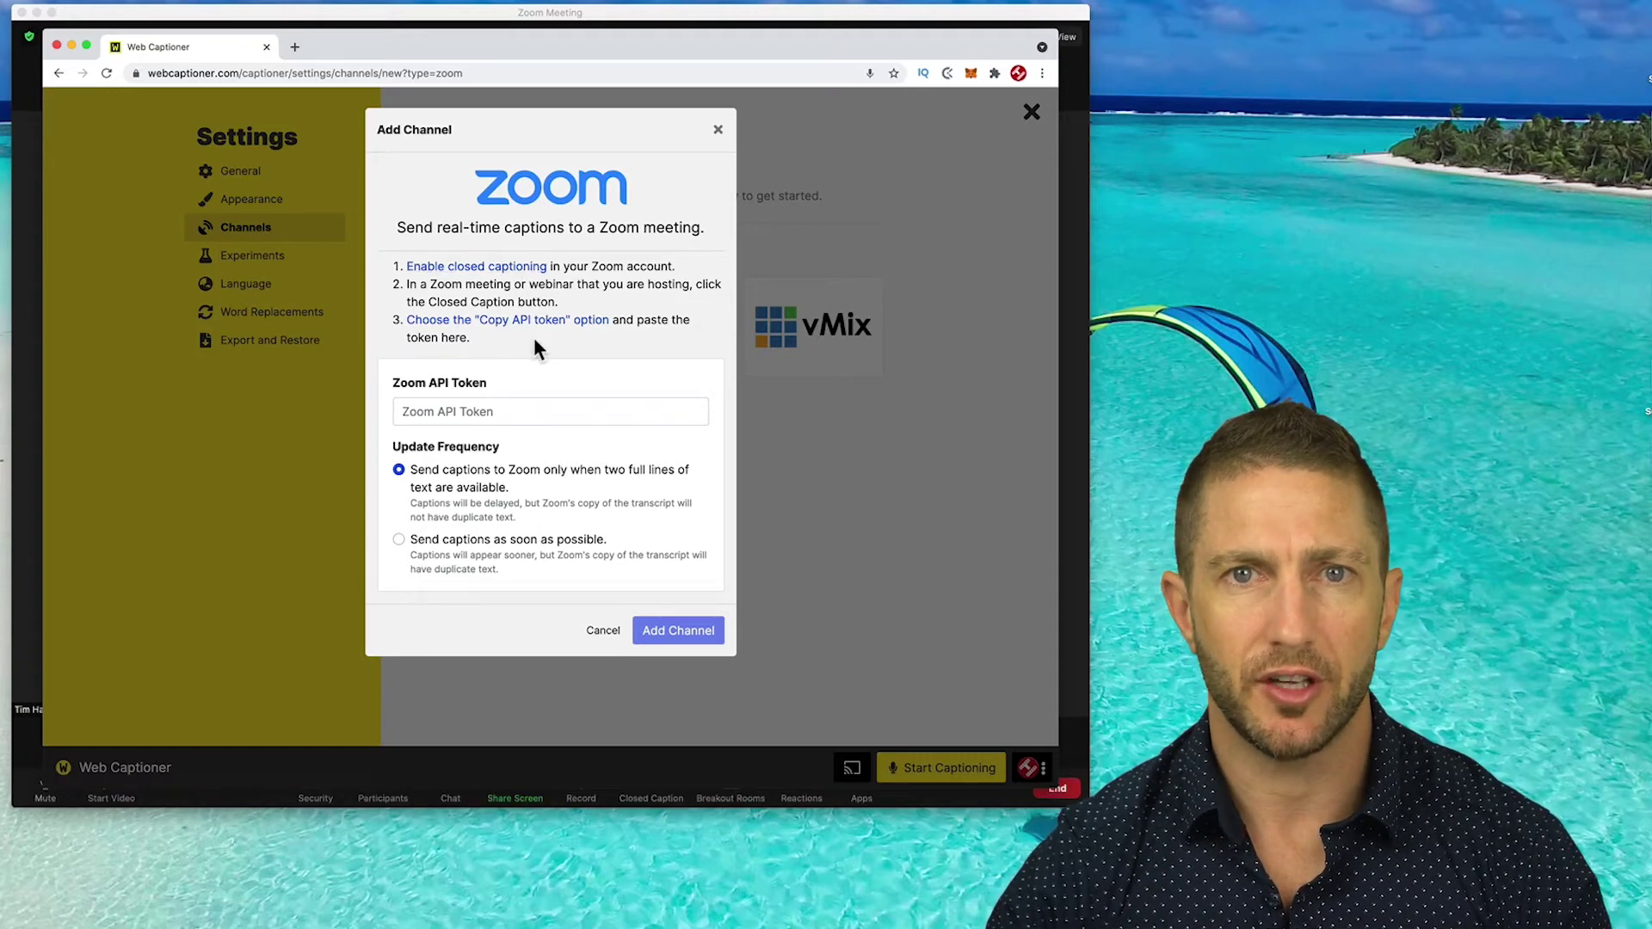
pyautogui.click(522, 404)
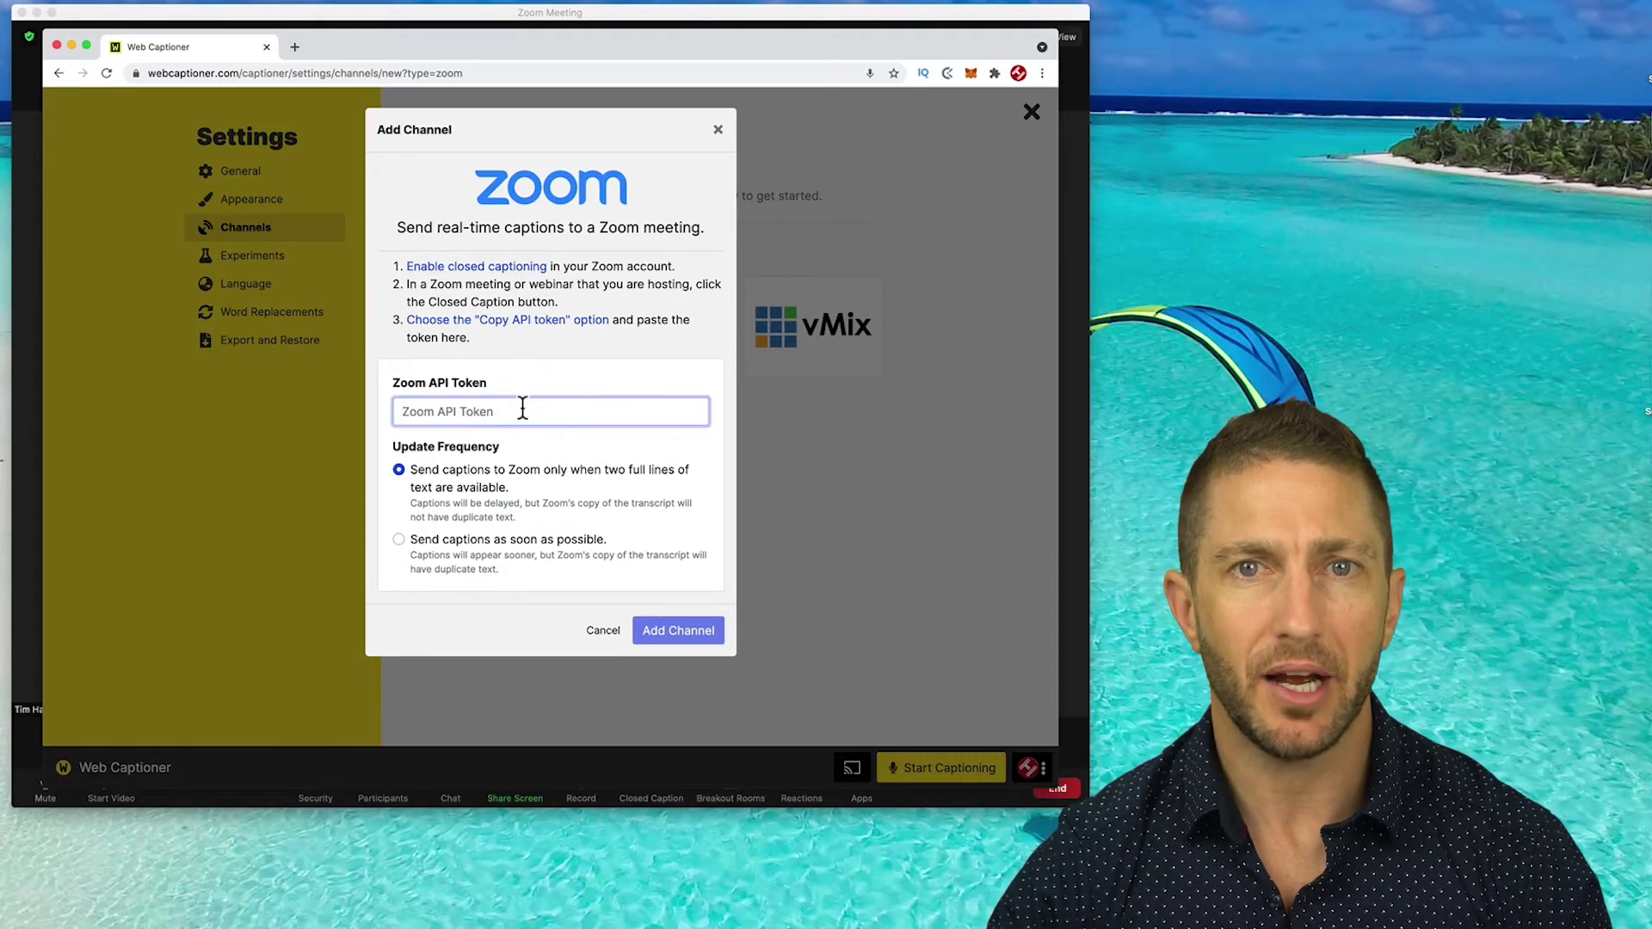
pyautogui.press('super+v')
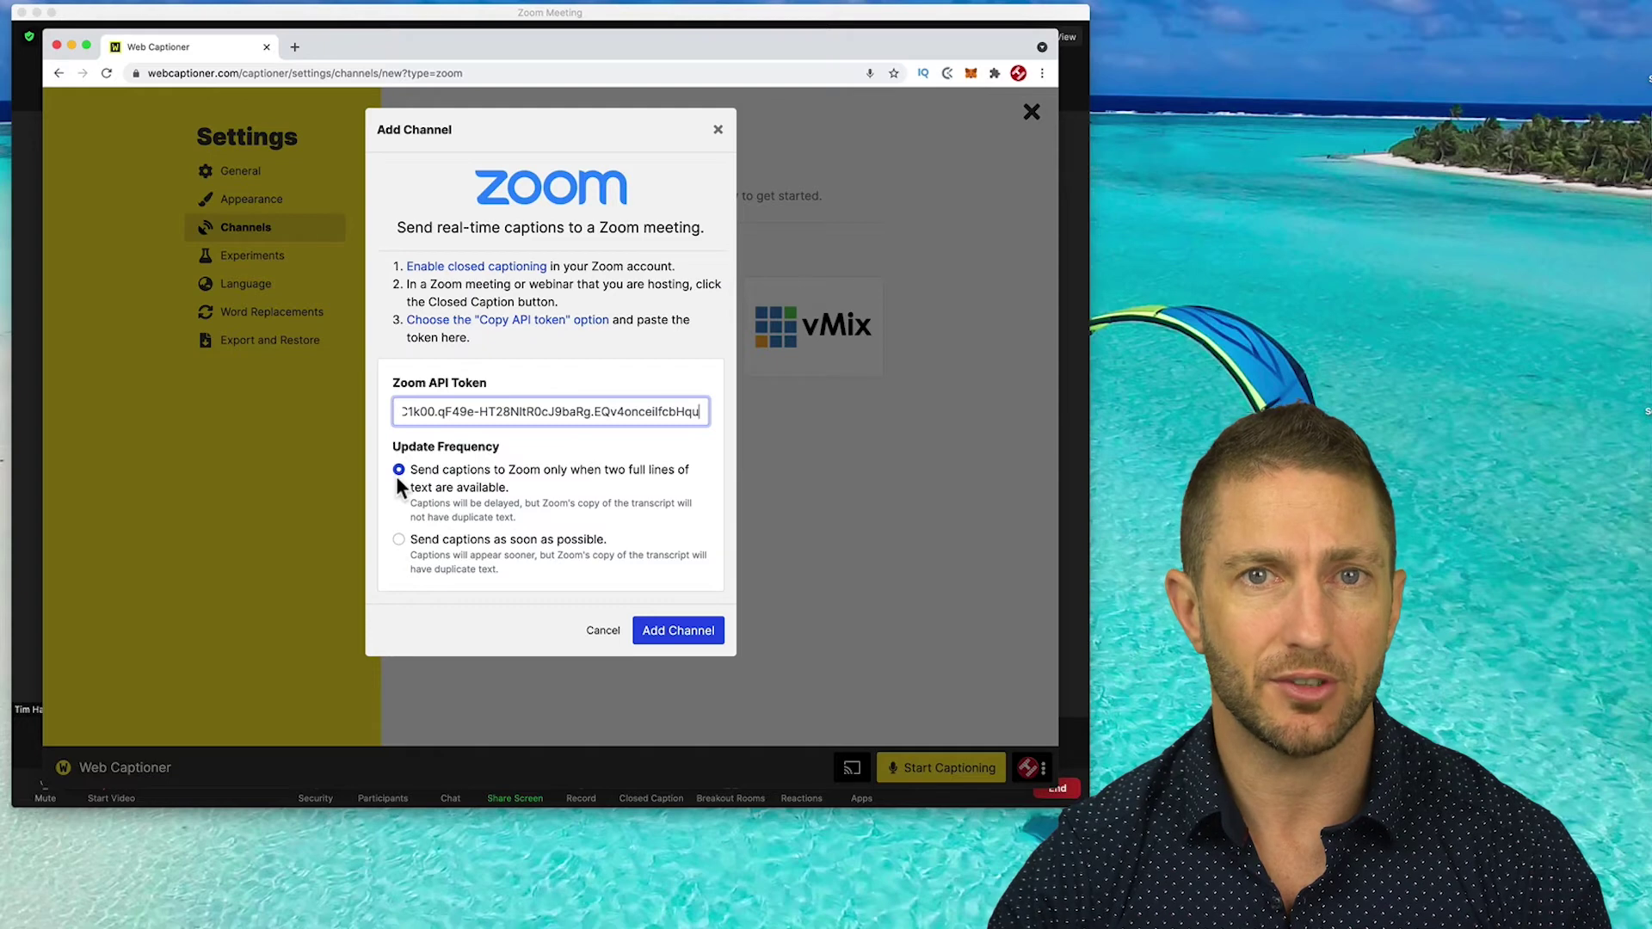
pyautogui.click(674, 629)
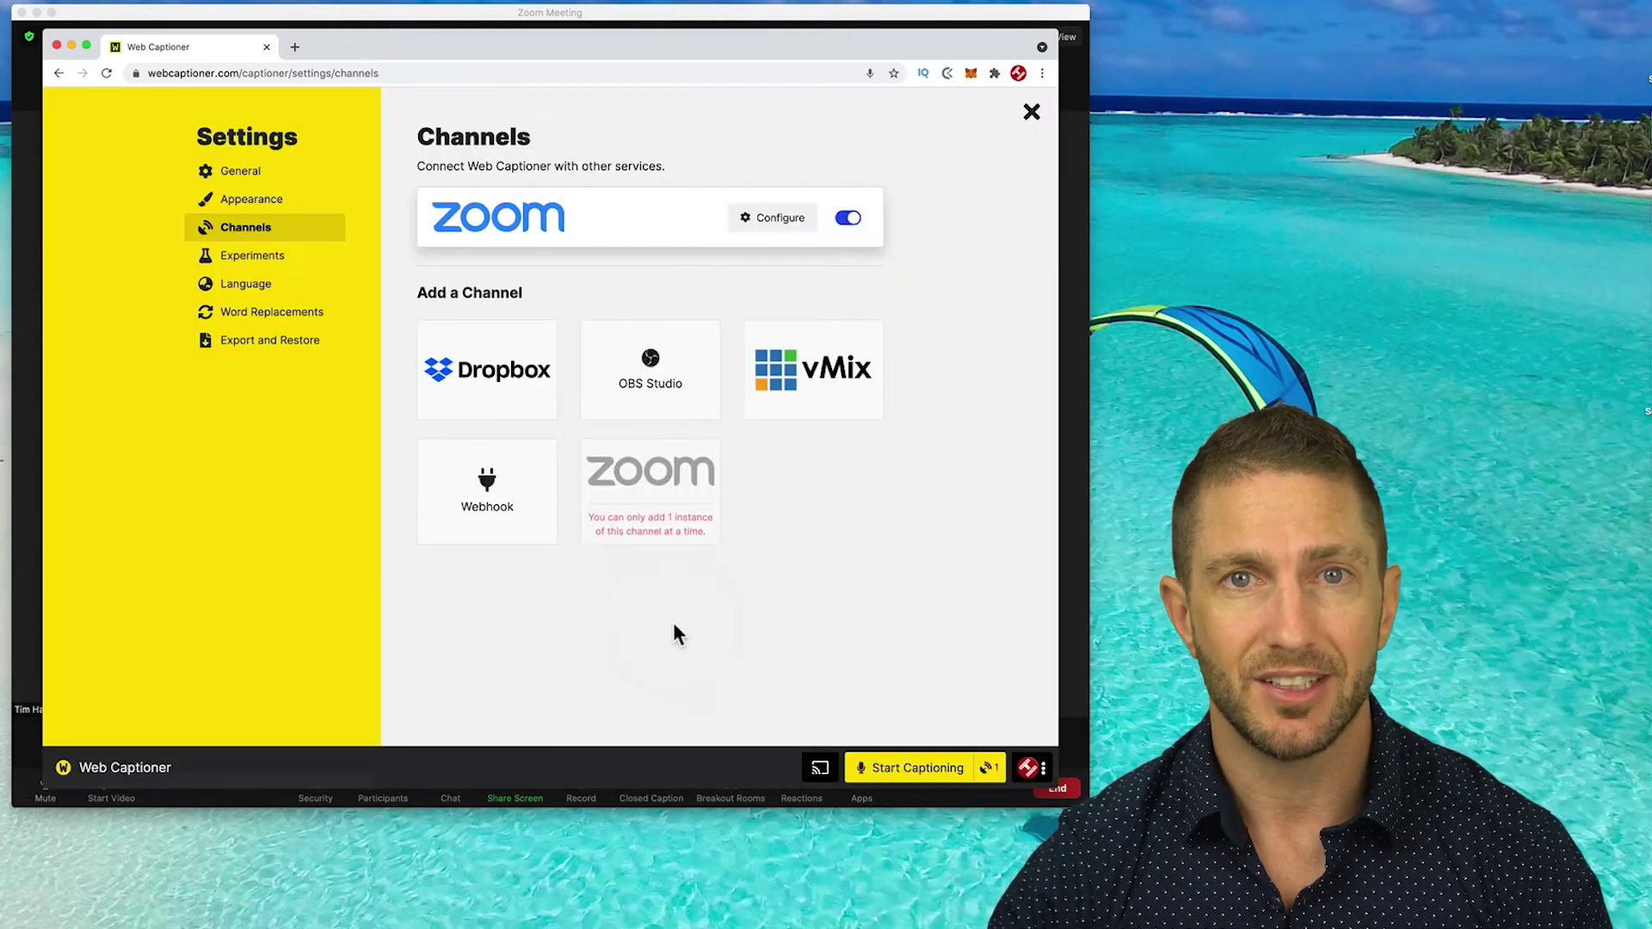
pyautogui.click(921, 768)
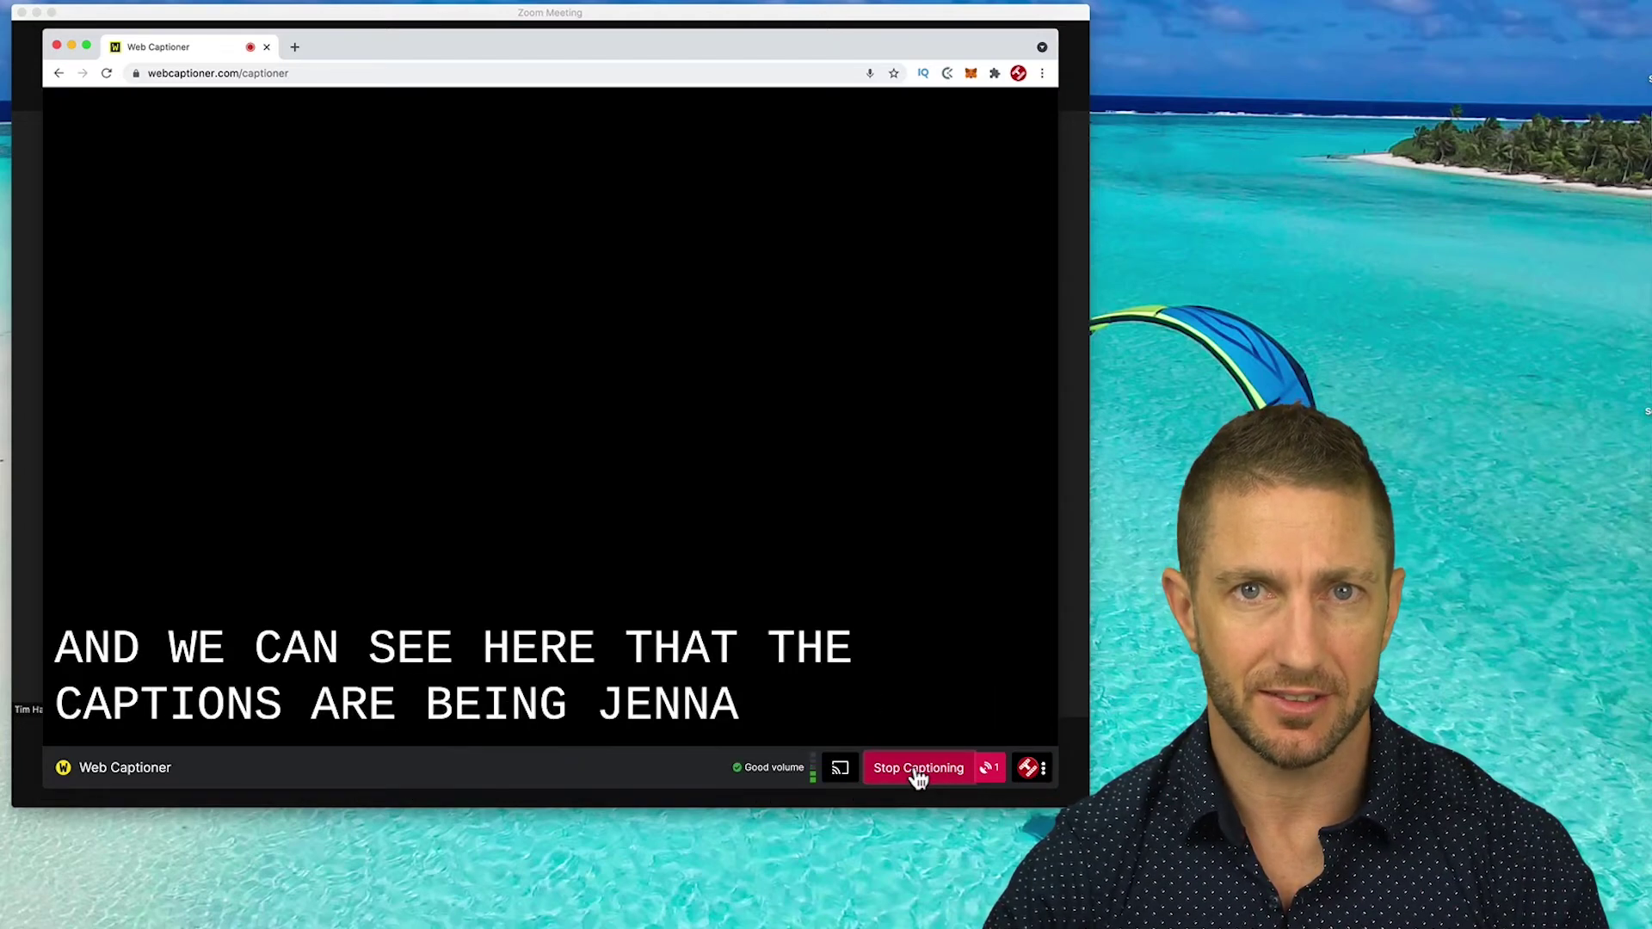
pyautogui.press('super+Tab')
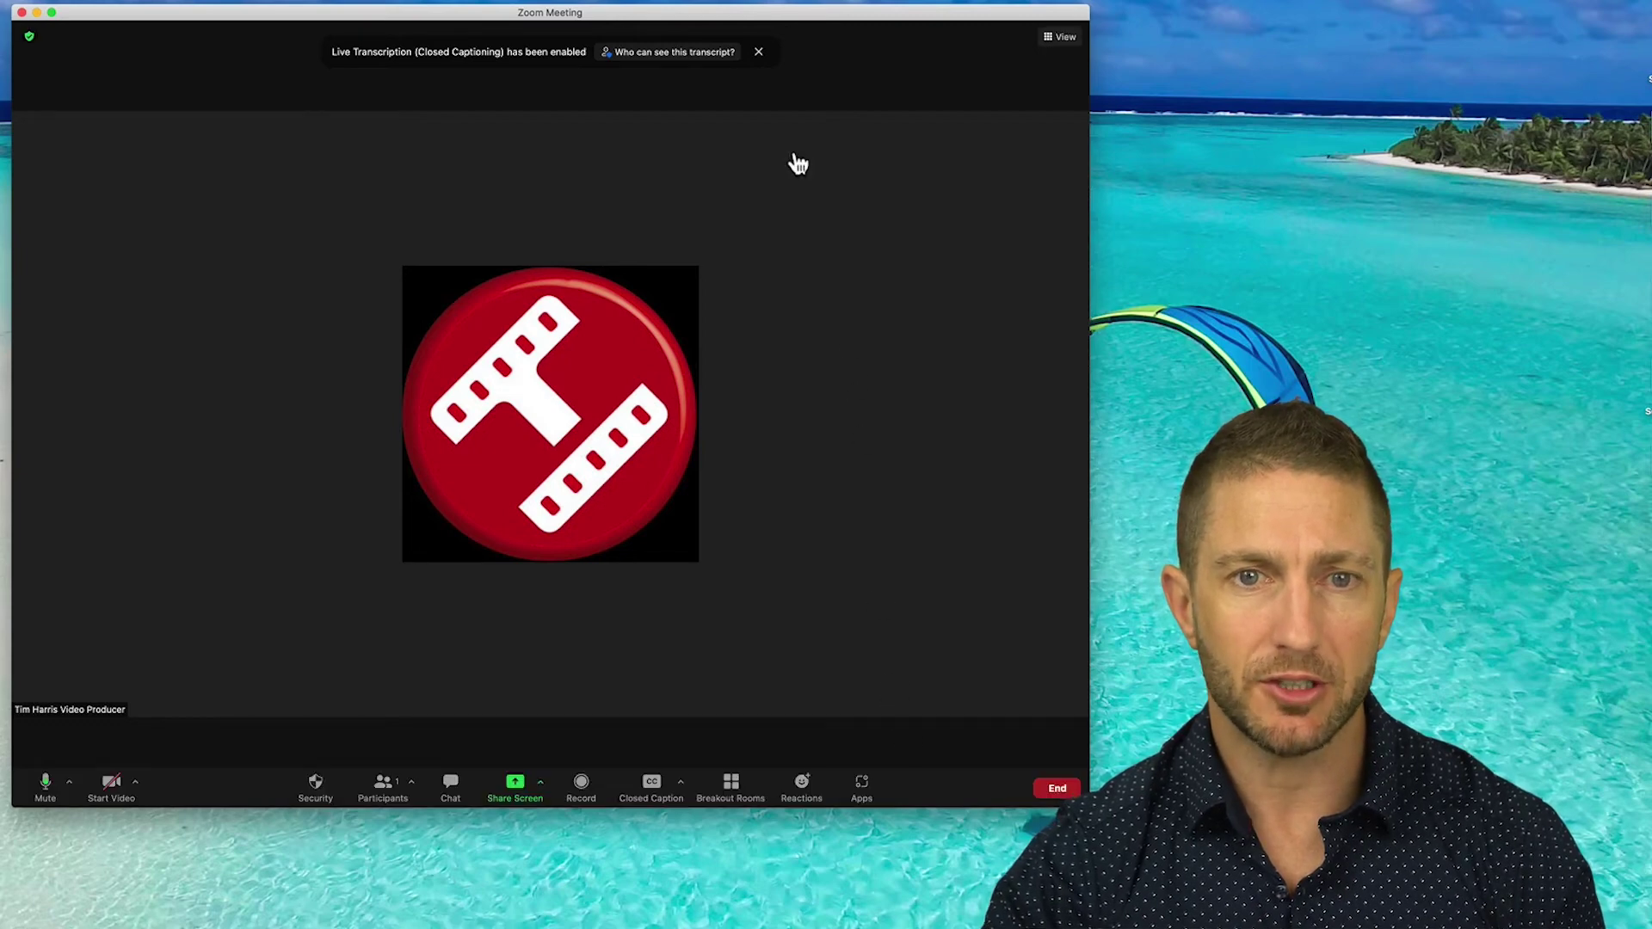
# - Dismiss the notice, drag captions above the logo, set font size 30, and save the full transcript
pyautogui.click(759, 54)
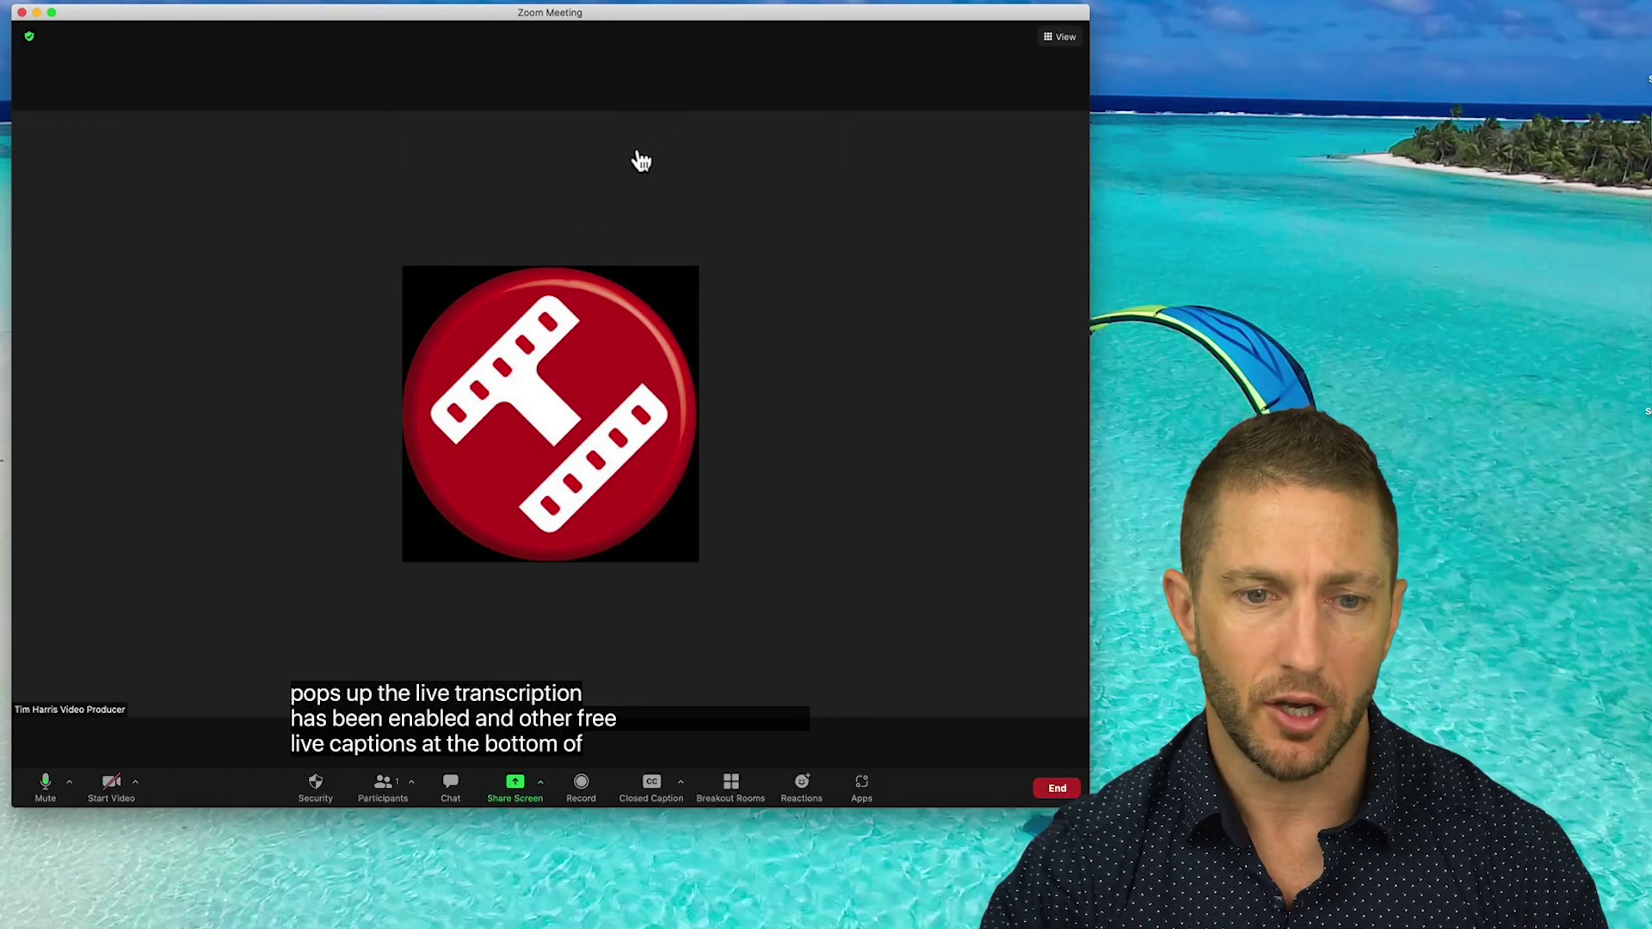
pyautogui.moveTo(427, 723); pyautogui.dragTo(471, 656)
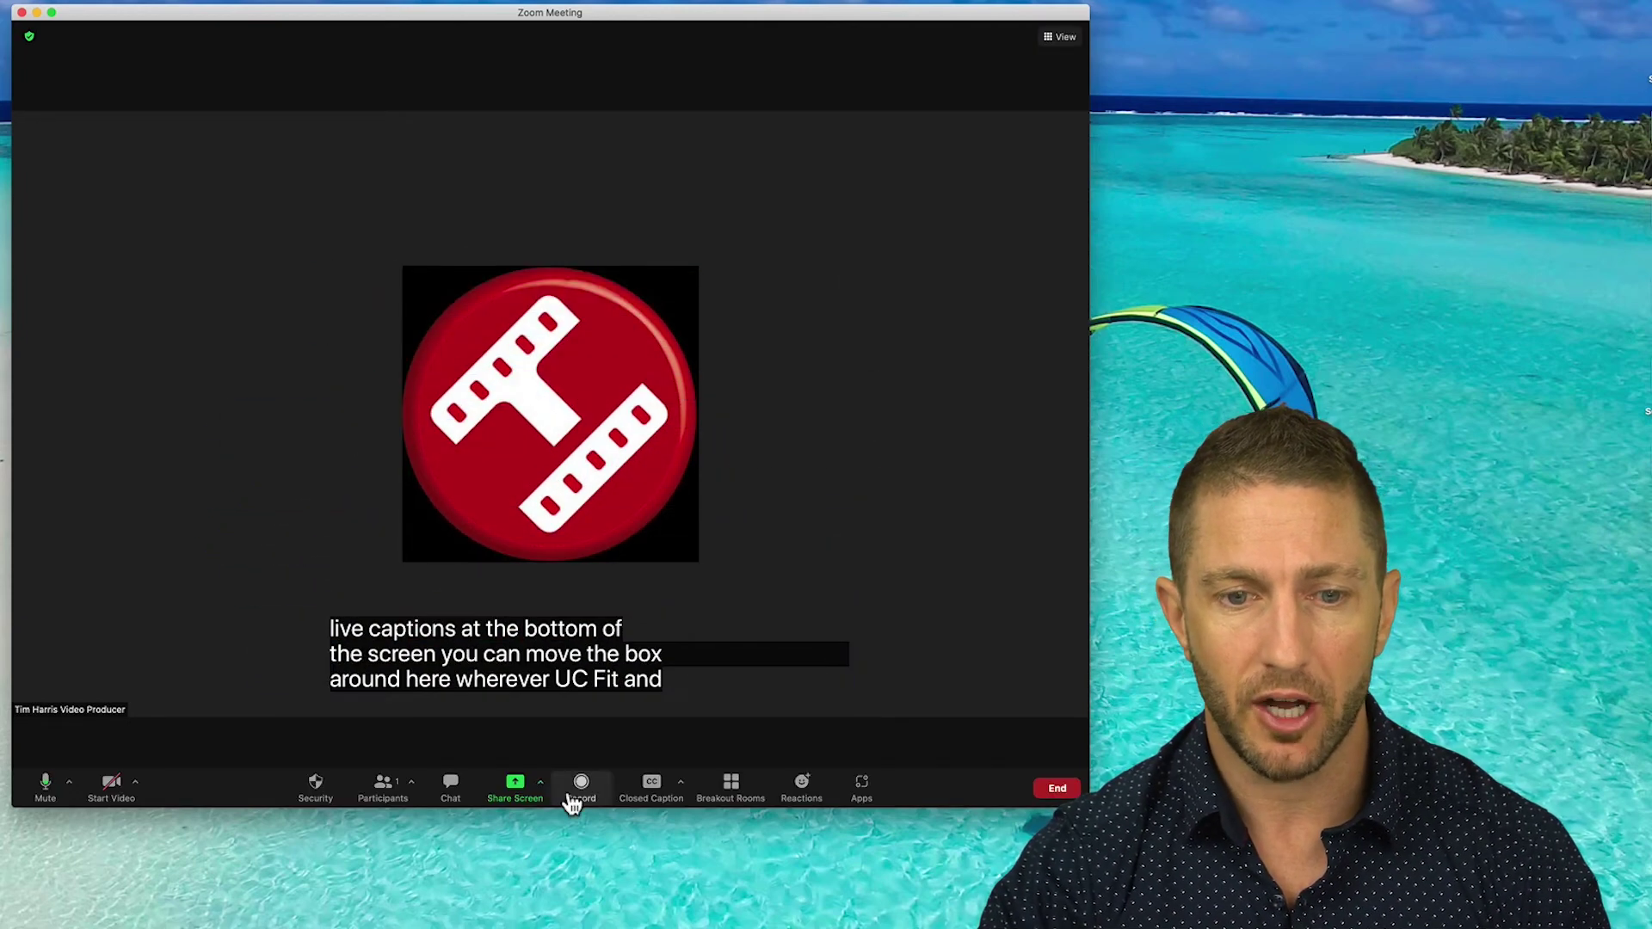
pyautogui.click(681, 782)
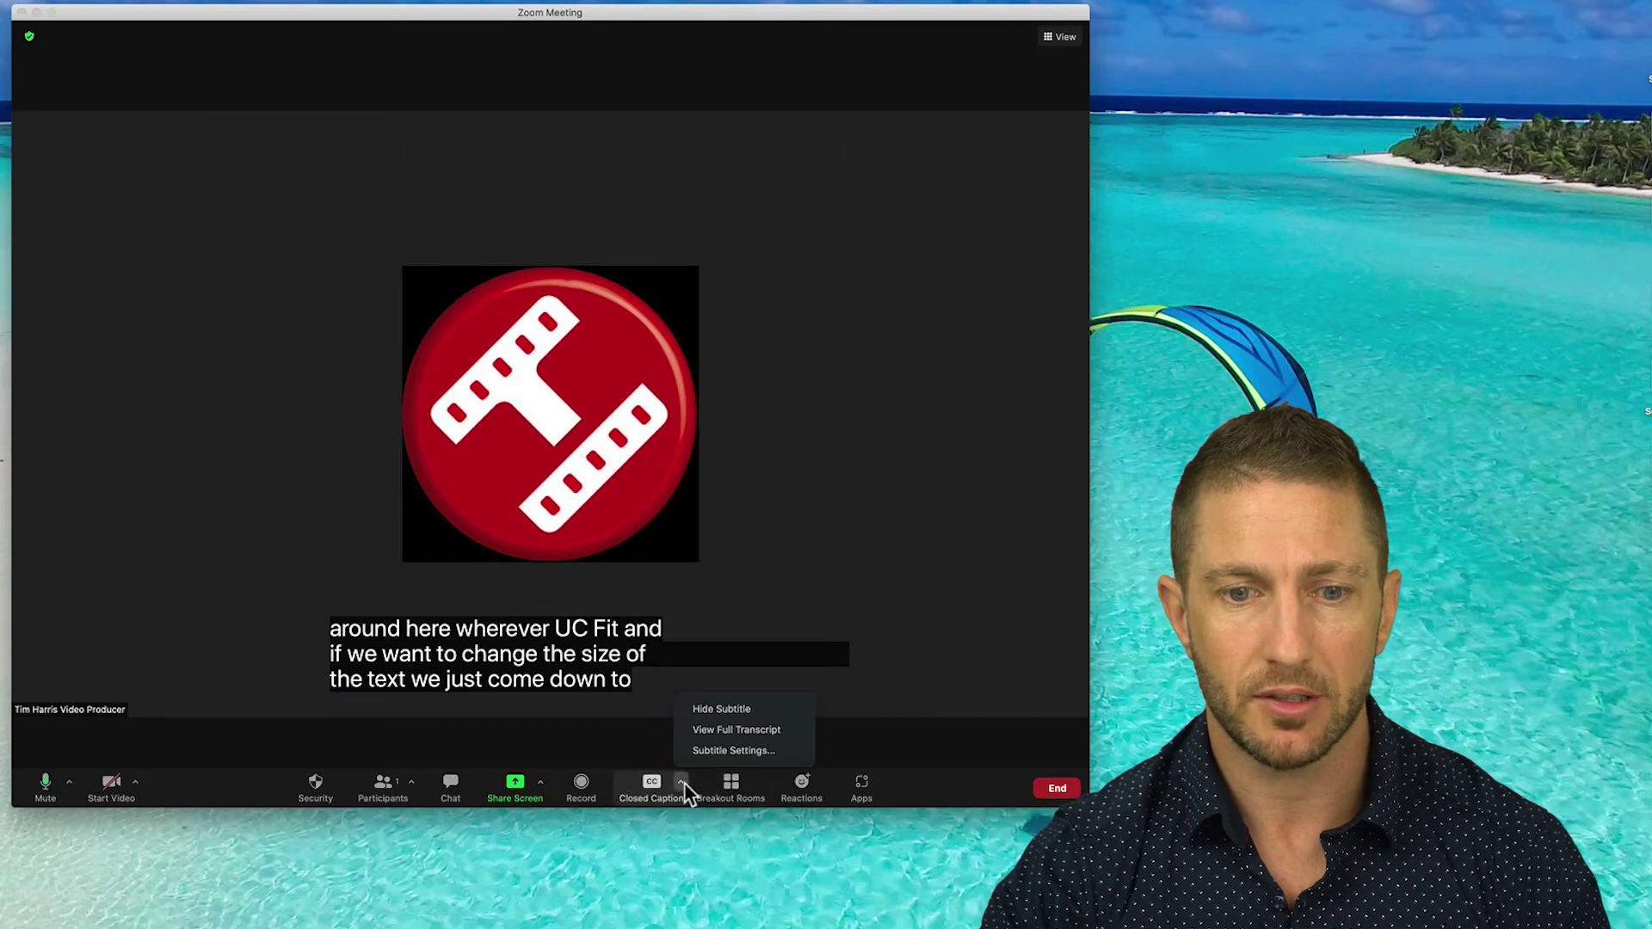
pyautogui.click(714, 751)
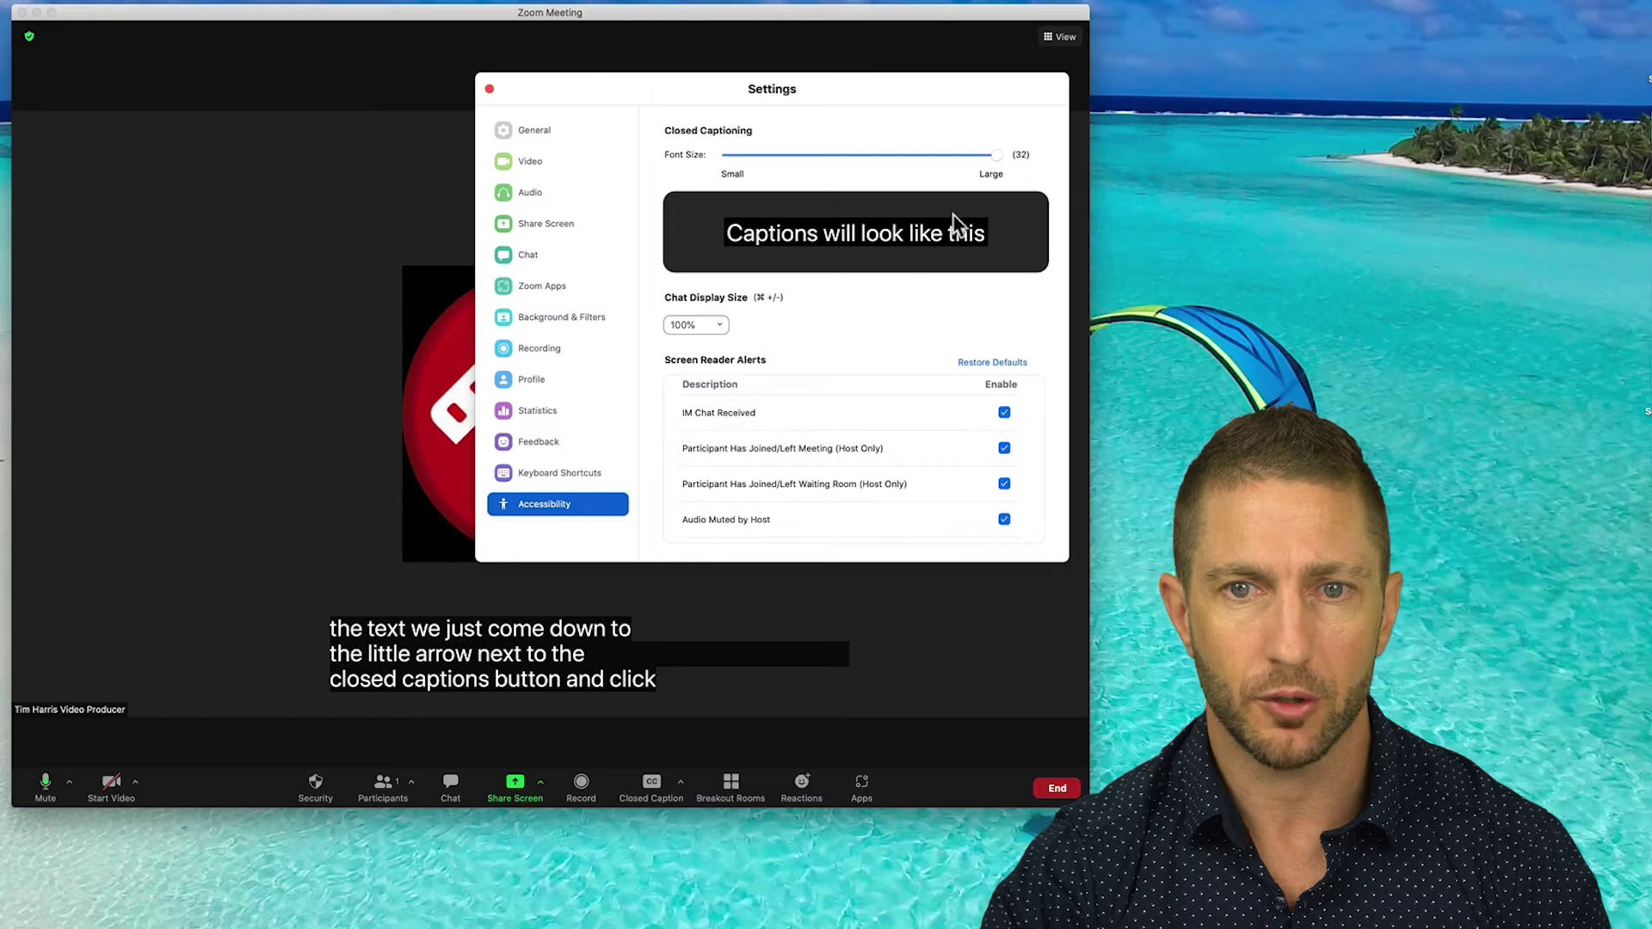
pyautogui.moveTo(994, 155); pyautogui.dragTo(965, 157)
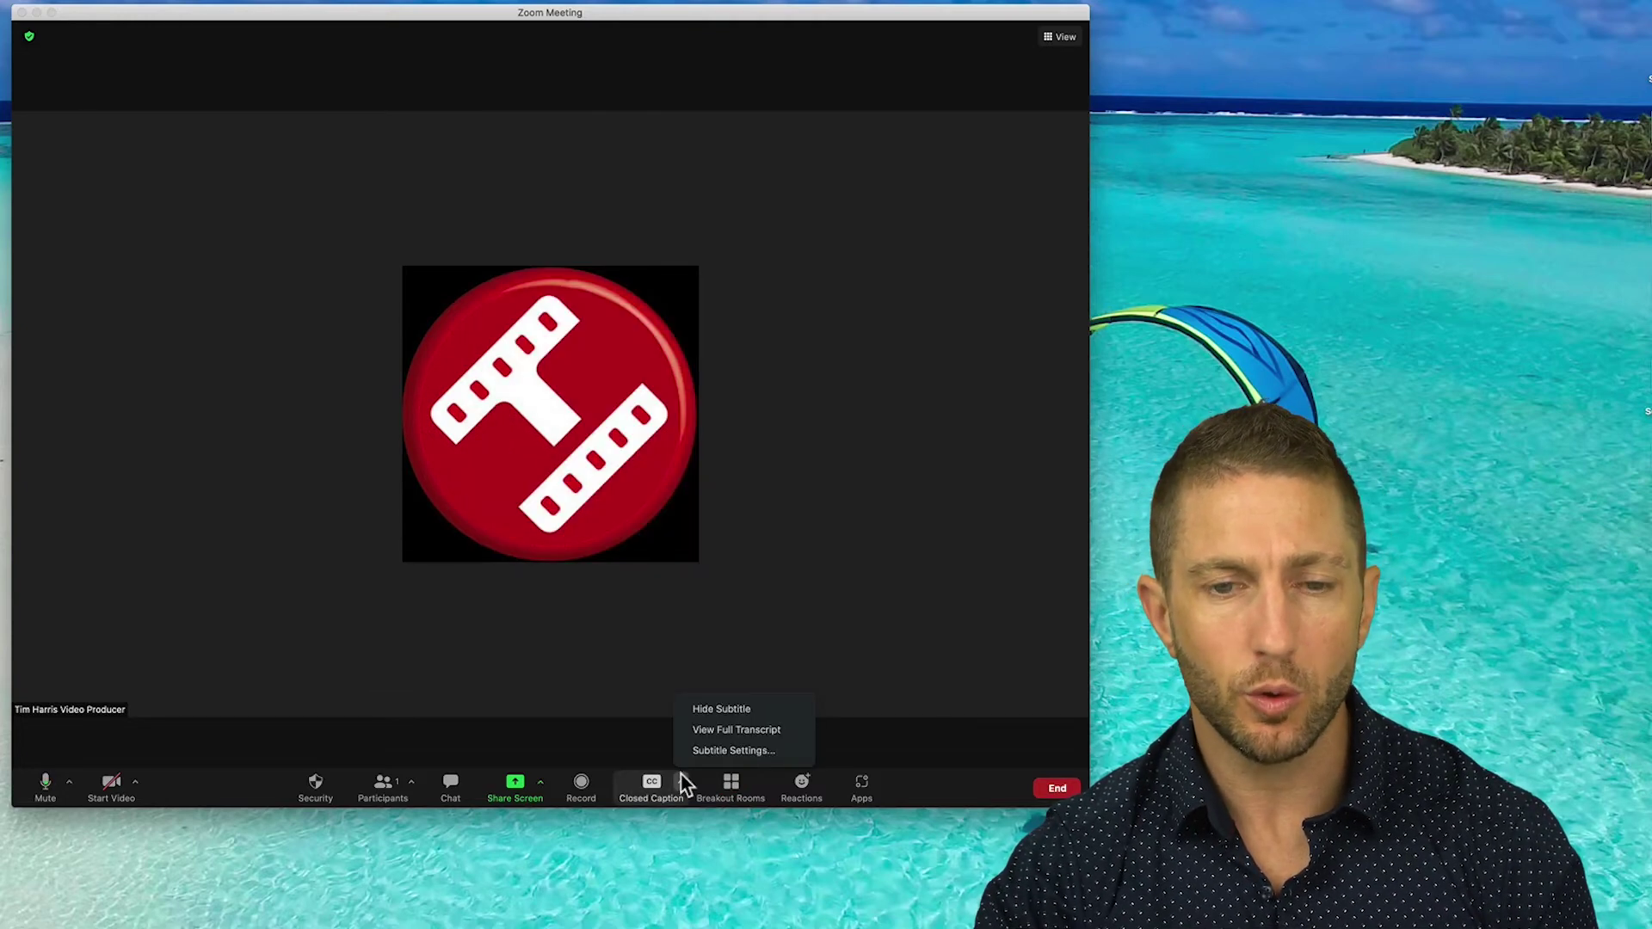
pyautogui.click(713, 731)
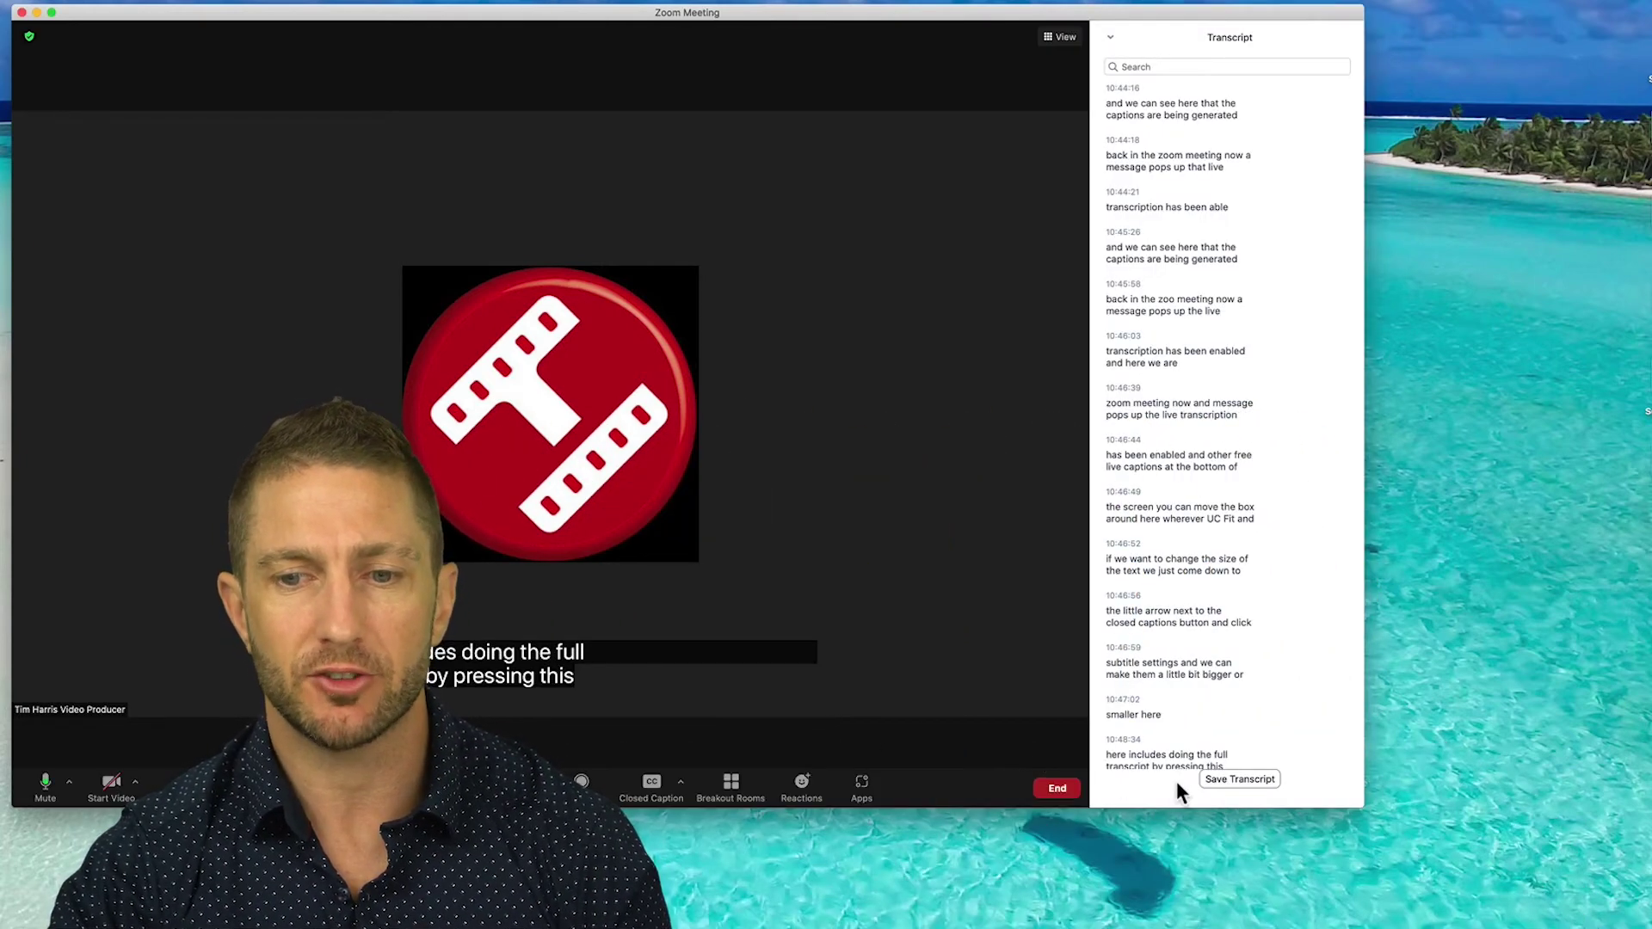
pyautogui.click(1211, 779)
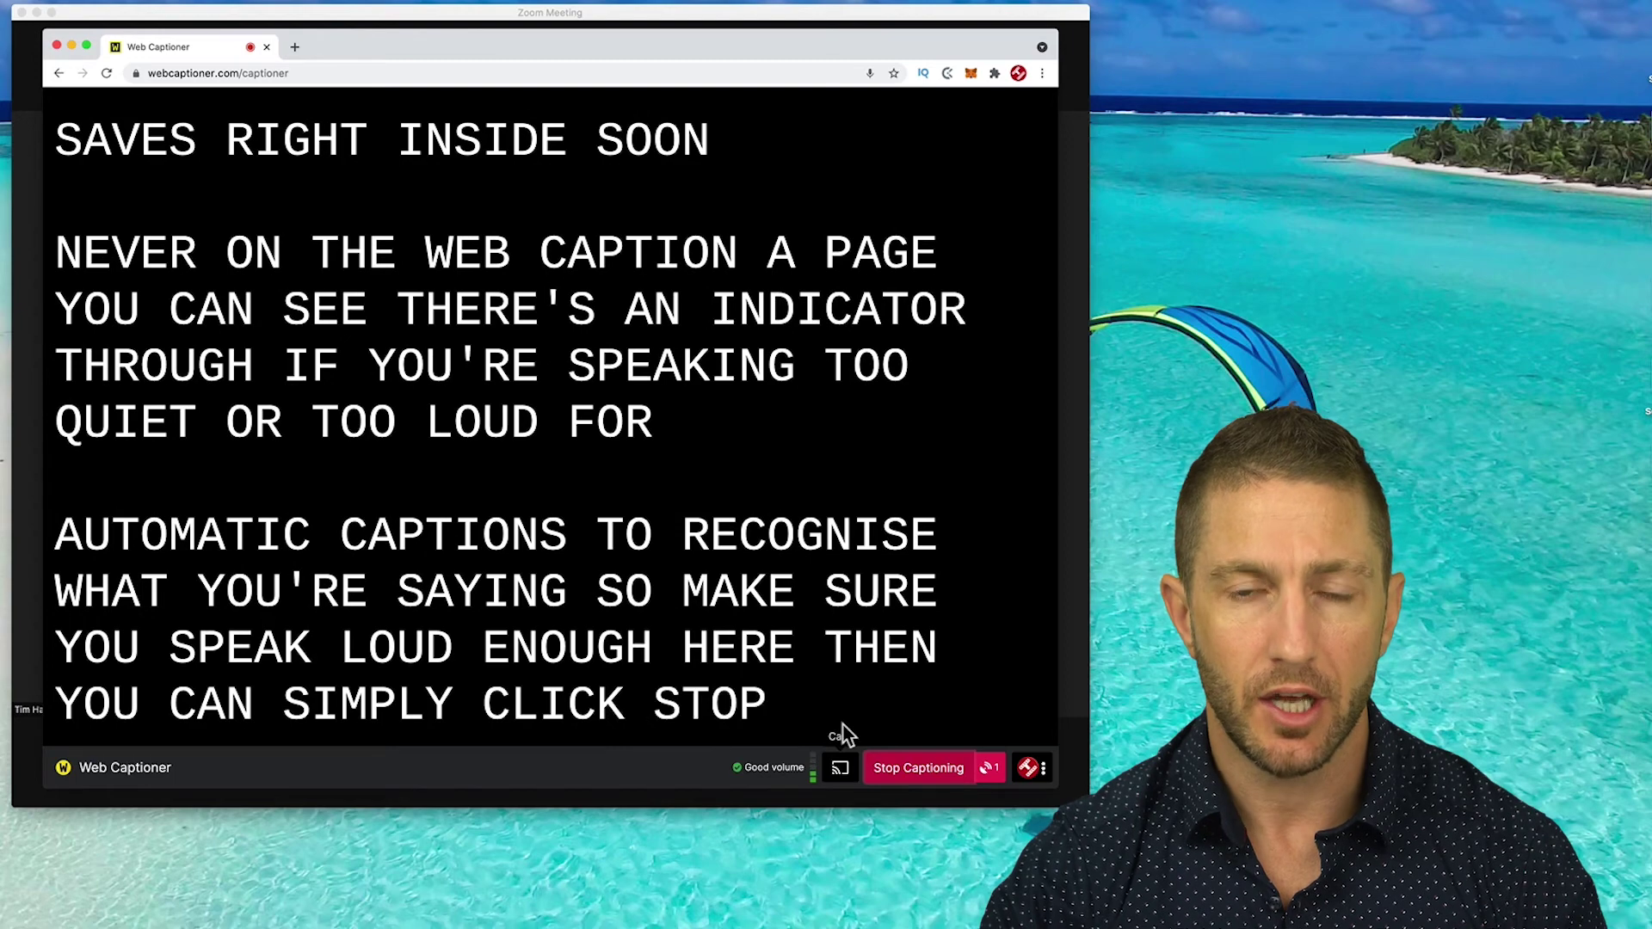
# - Stop captioning in Web Captioner, leaving the last caption lines on the page
pyautogui.click(904, 779)
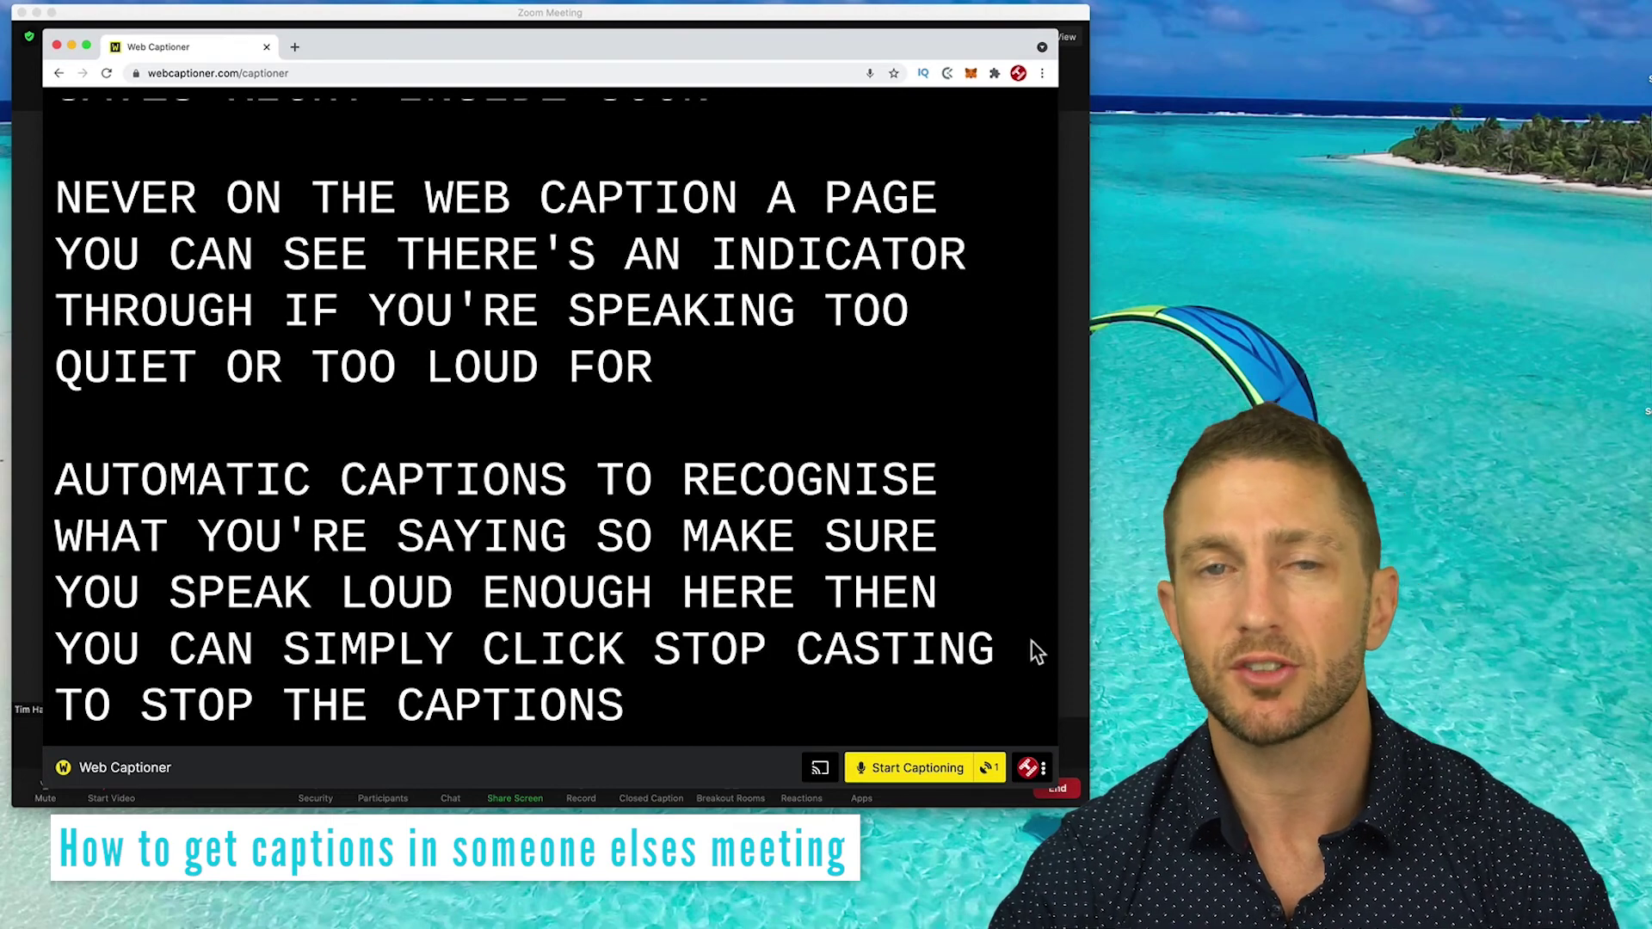
# - Go to Web Captioner's Channels settings and re-save the Zoom channel's configuration
pyautogui.click(1041, 759)
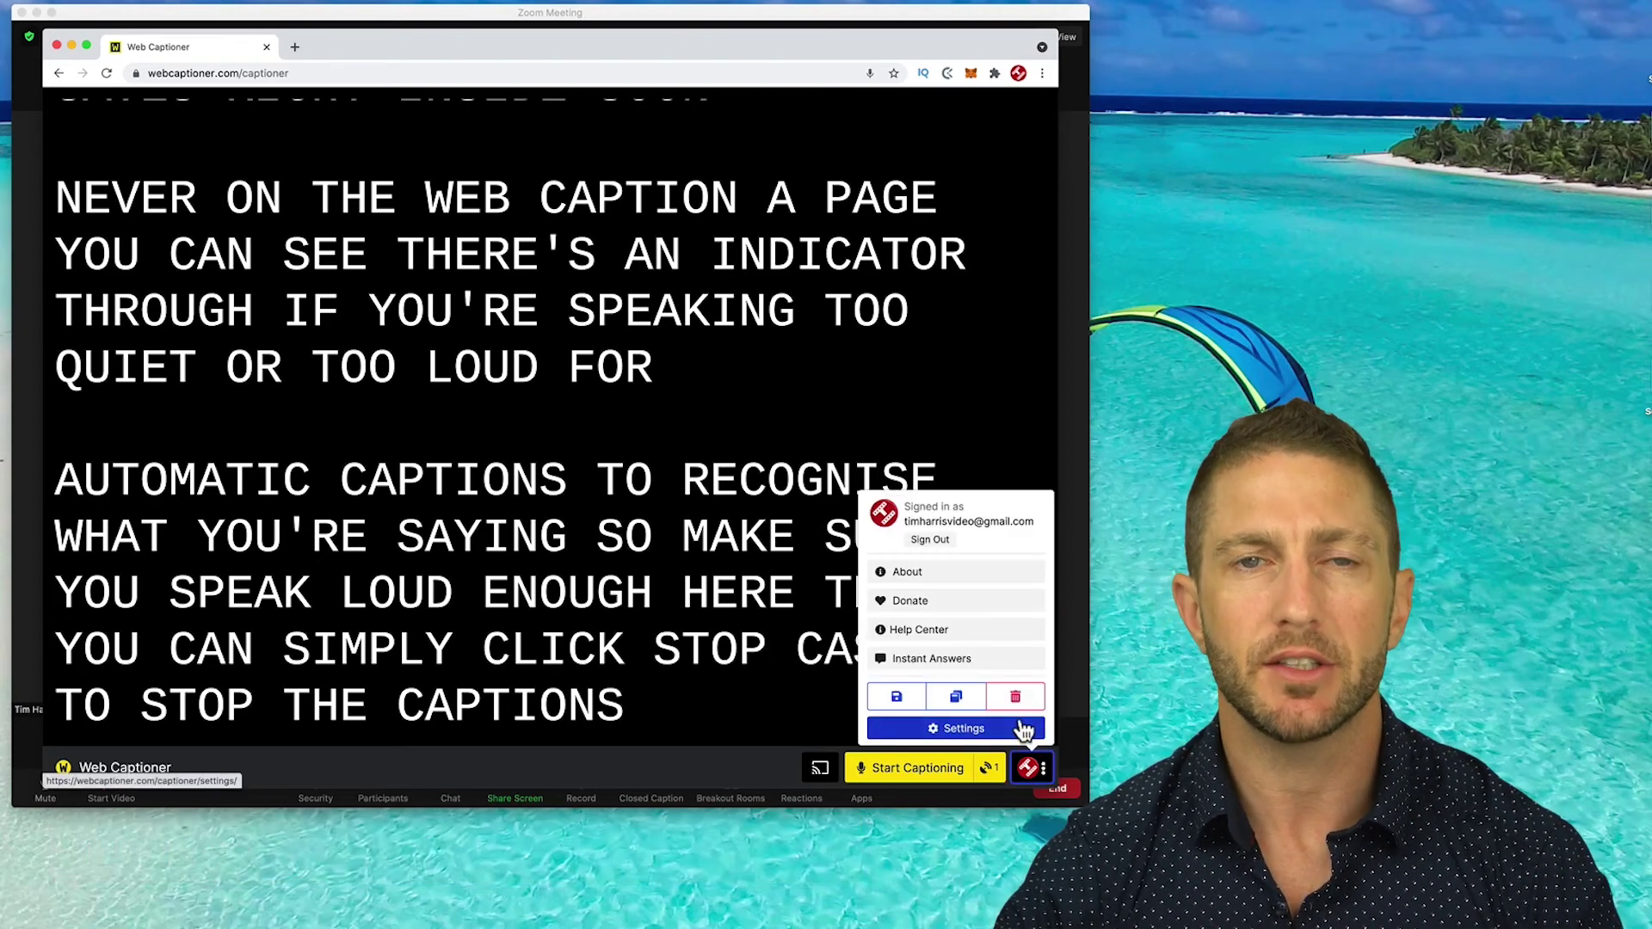
pyautogui.click(1022, 727)
pyautogui.click(274, 242)
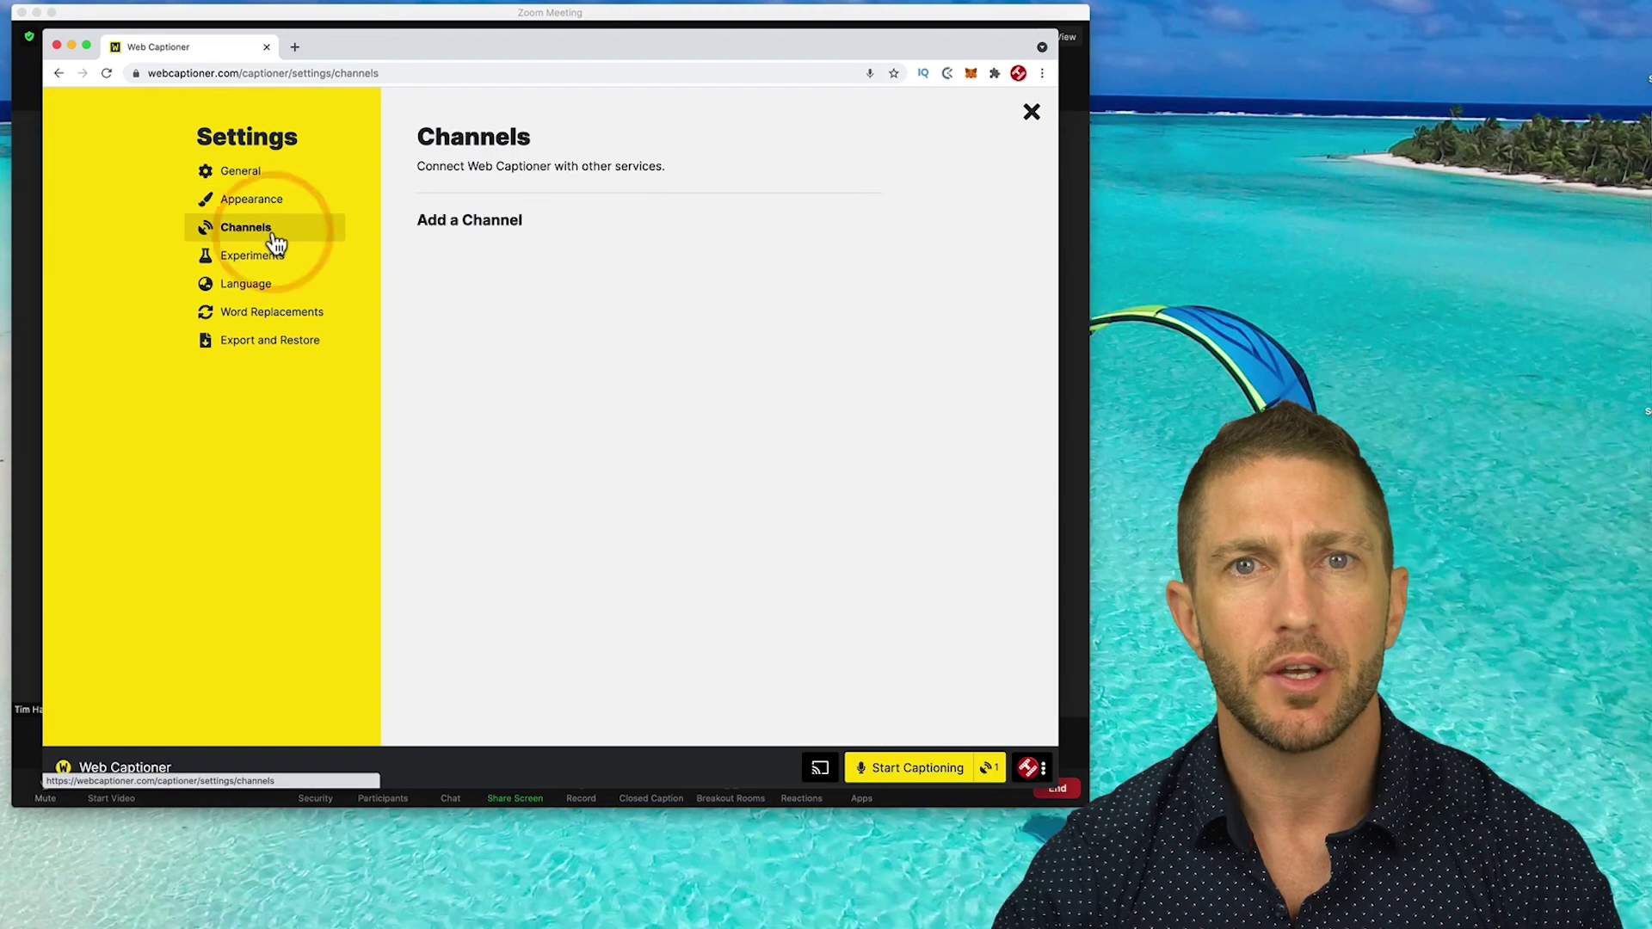
pyautogui.click(747, 222)
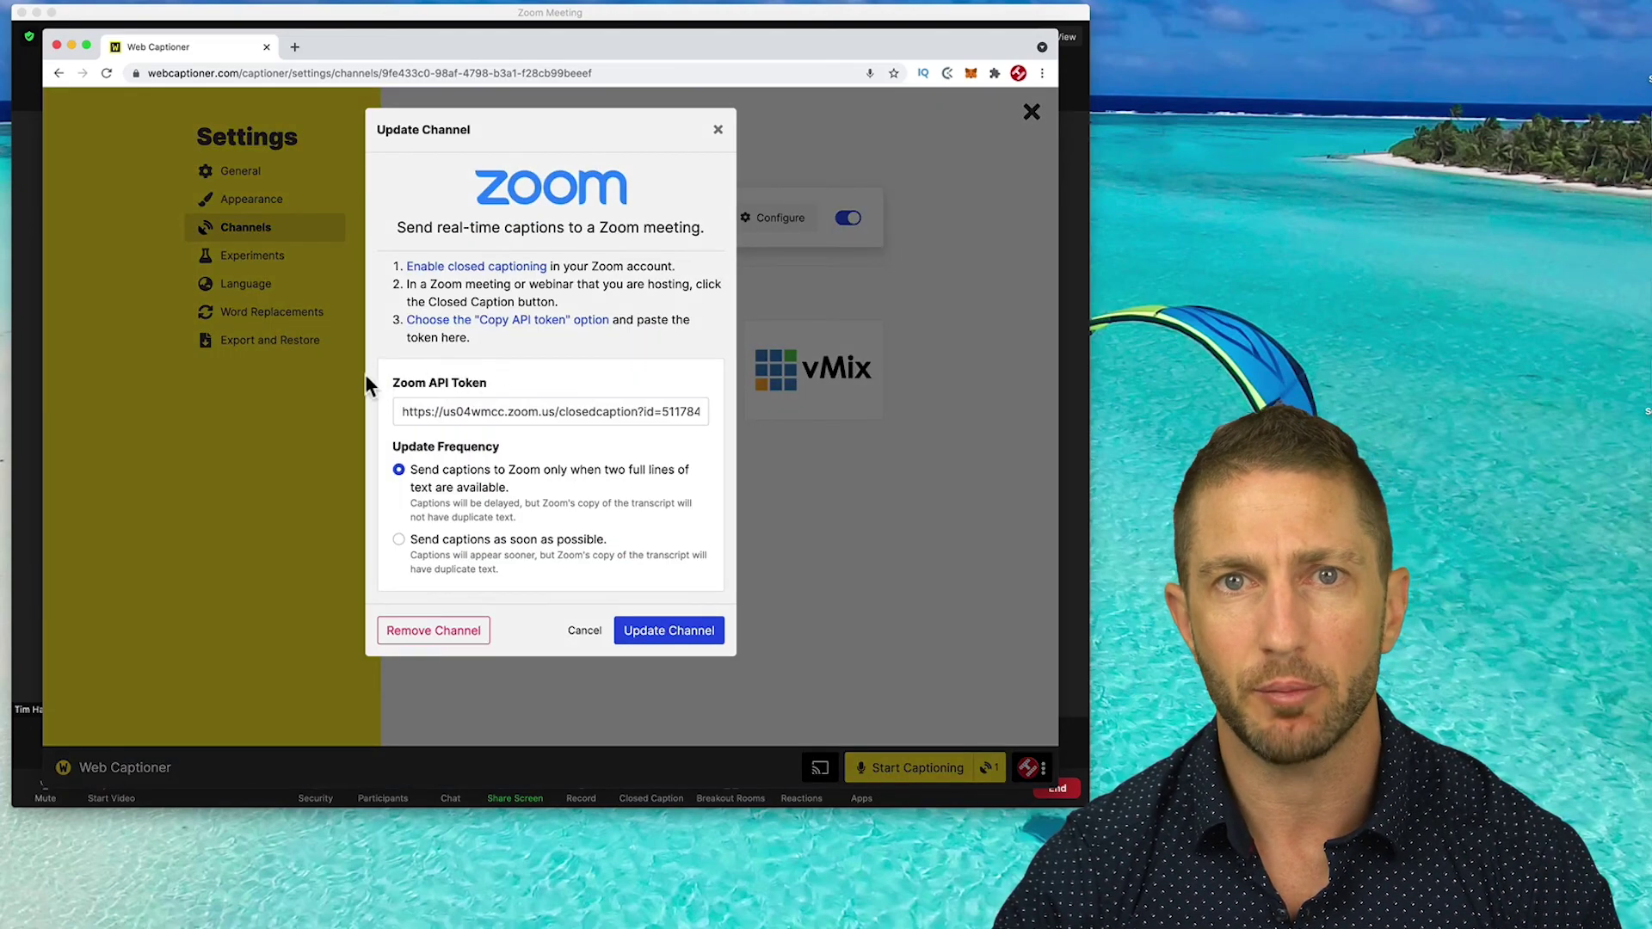
pyautogui.click(656, 628)
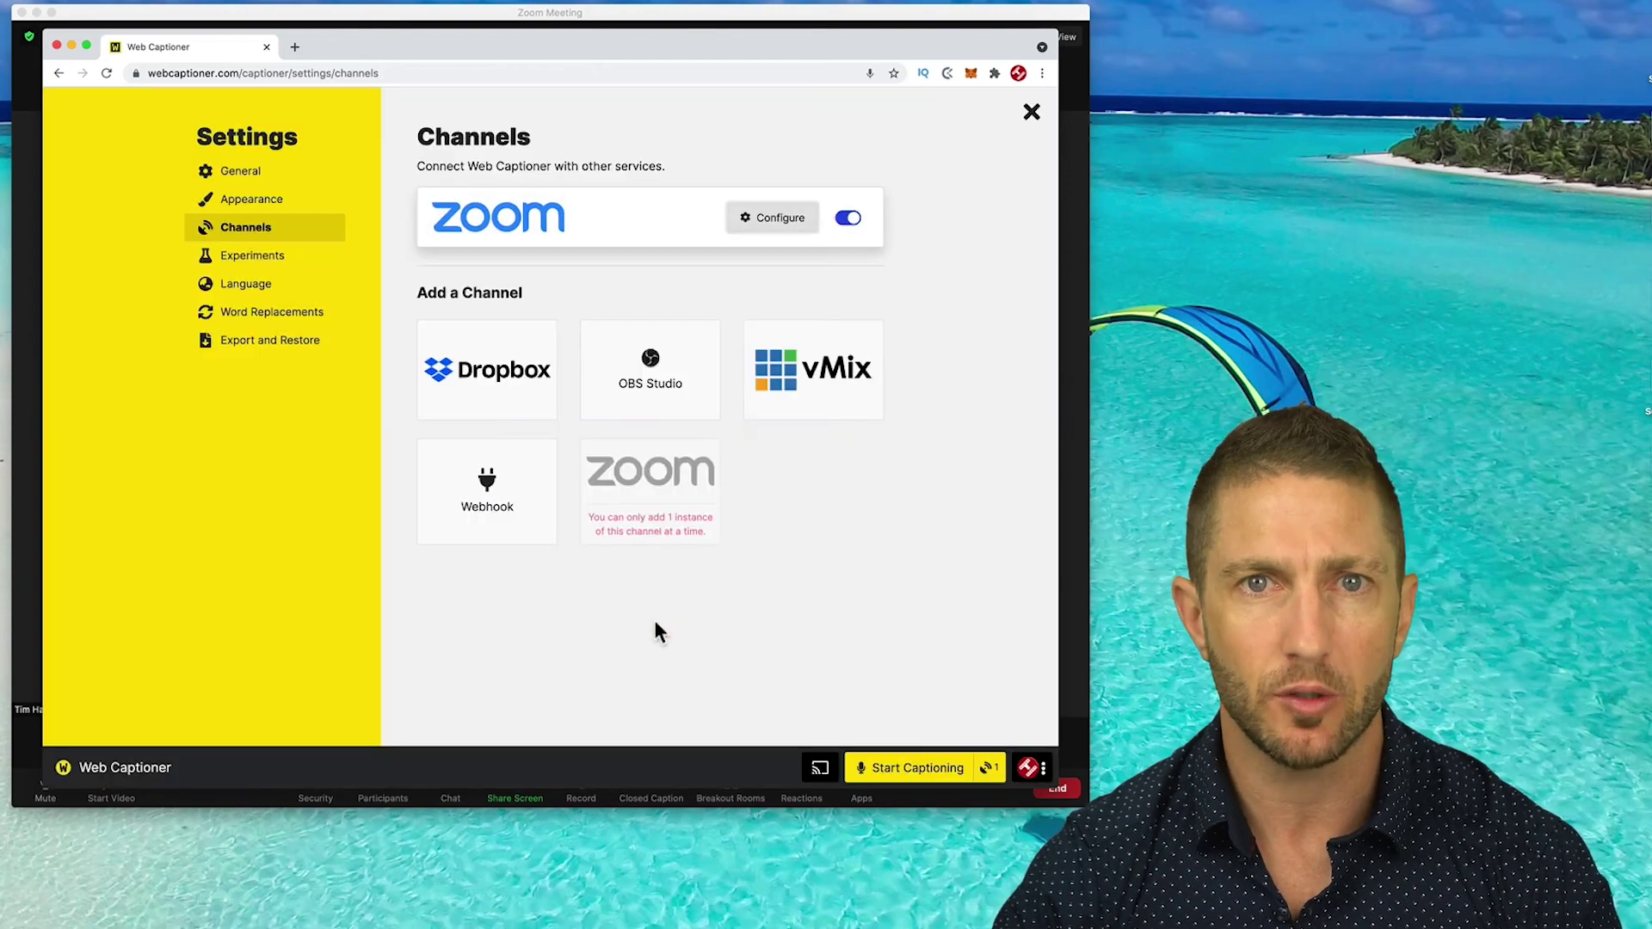